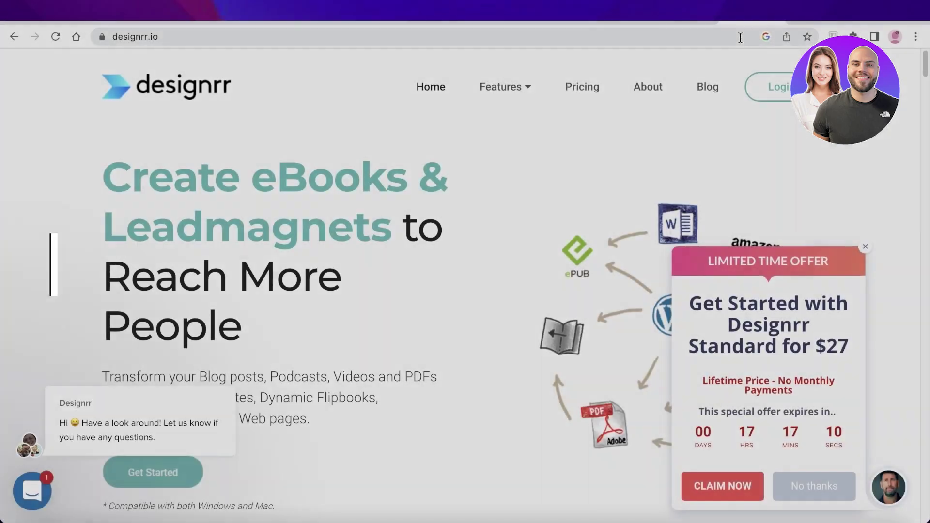
Cycle through the ChatGPT, Designrr and Amazon tabs, then dismiss Designrr's Limited Time Offer popup
key("XF86AudioMute")
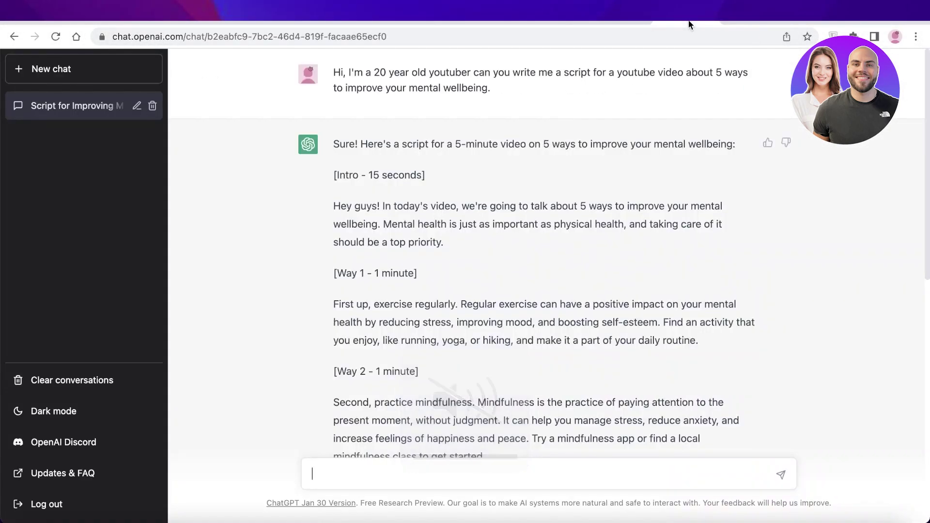
left_click(690, 24)
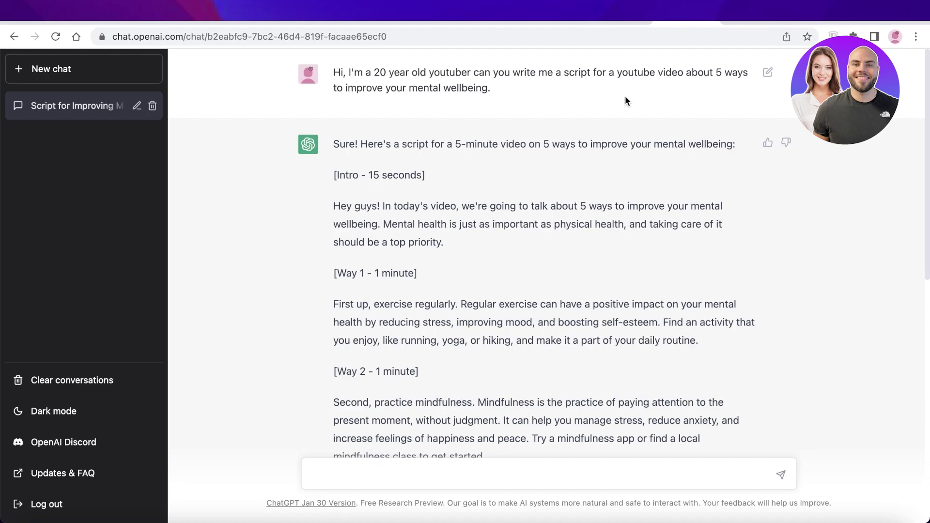
left_click(750, 22)
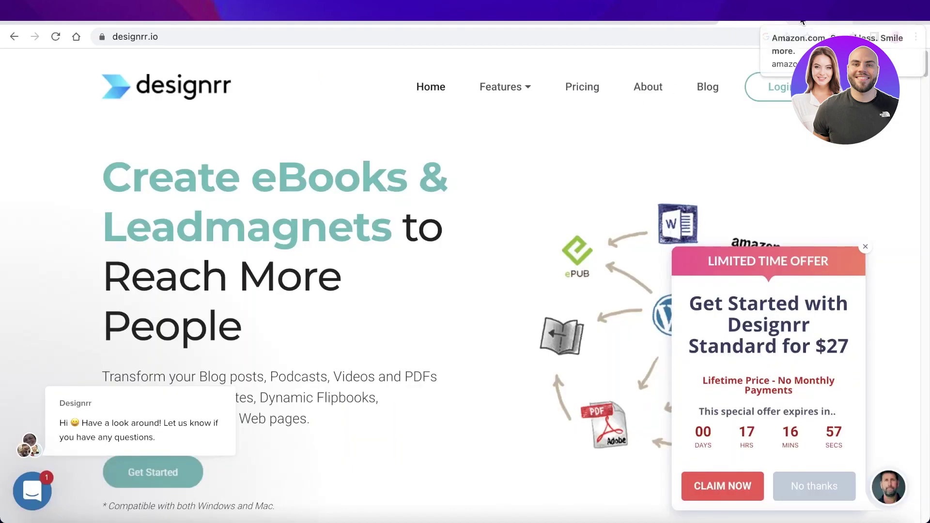
left_click(802, 21)
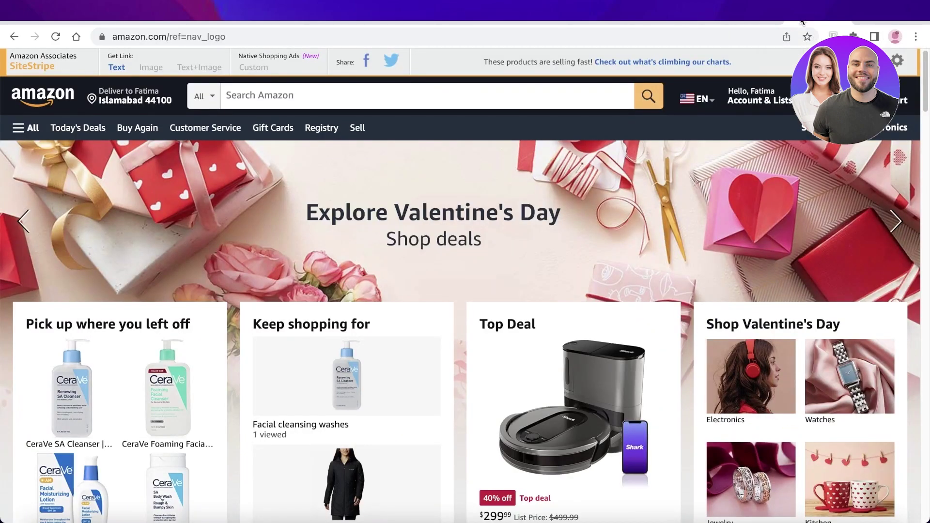
left_click(759, 22)
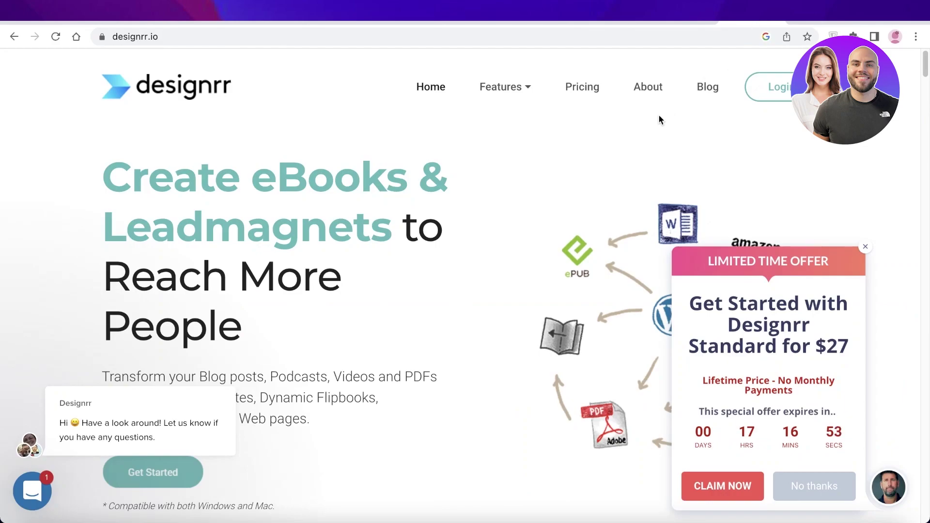
left_click(865, 247)
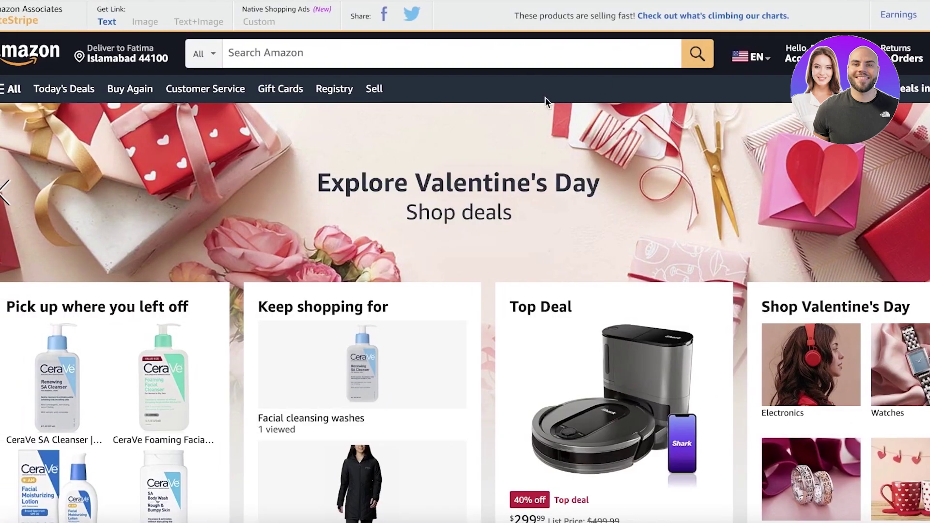
Scroll down Amazon's homepage past the Valentine's Day deals and back to the top
scroll(545, 98, "down", 3)
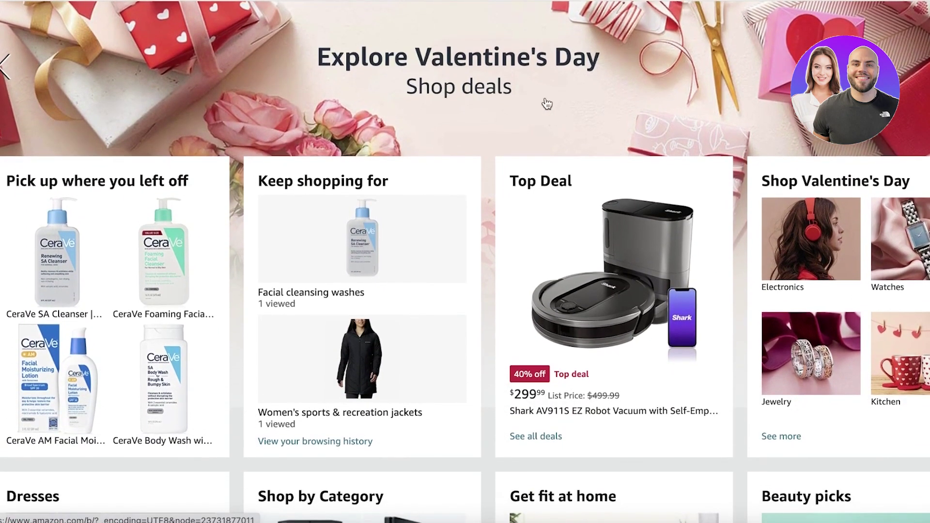
scroll(544, 101, "down", 1)
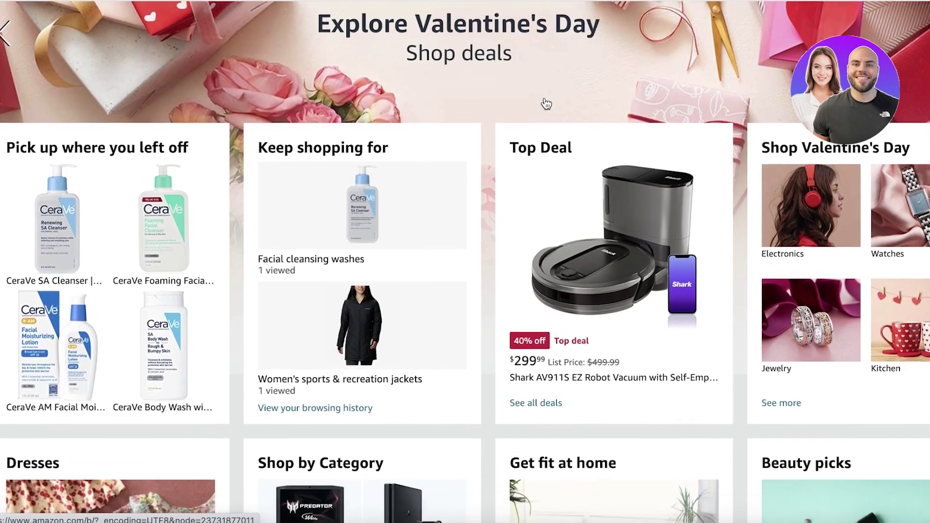
scroll(544, 102, "up", 4)
Search Amazon for 'journal for women' and skim the results
left_click(325, 54)
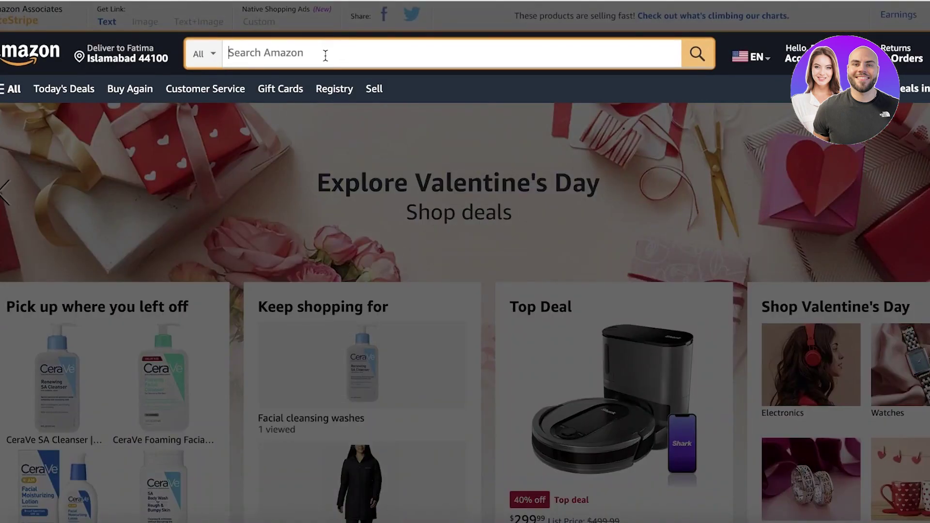
type("journal")
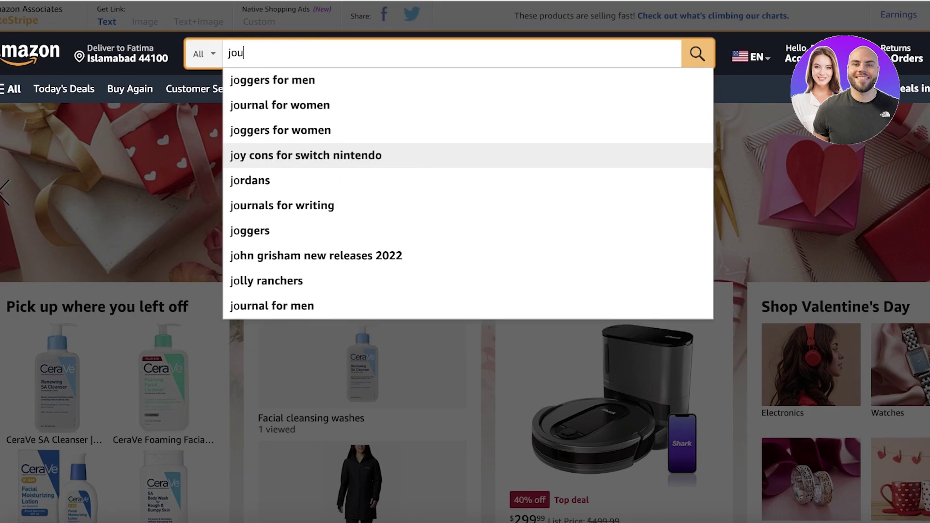
left_click(385, 81)
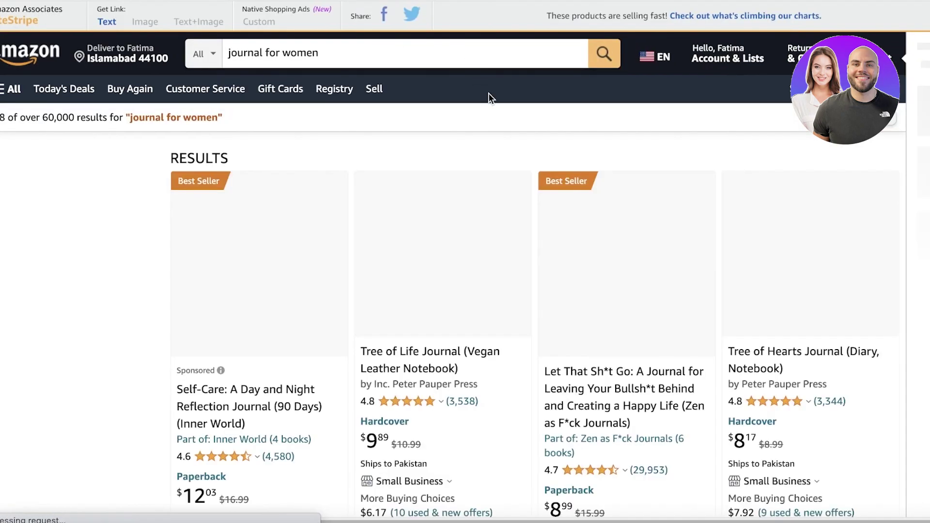
scroll(515, 144, "down", 10)
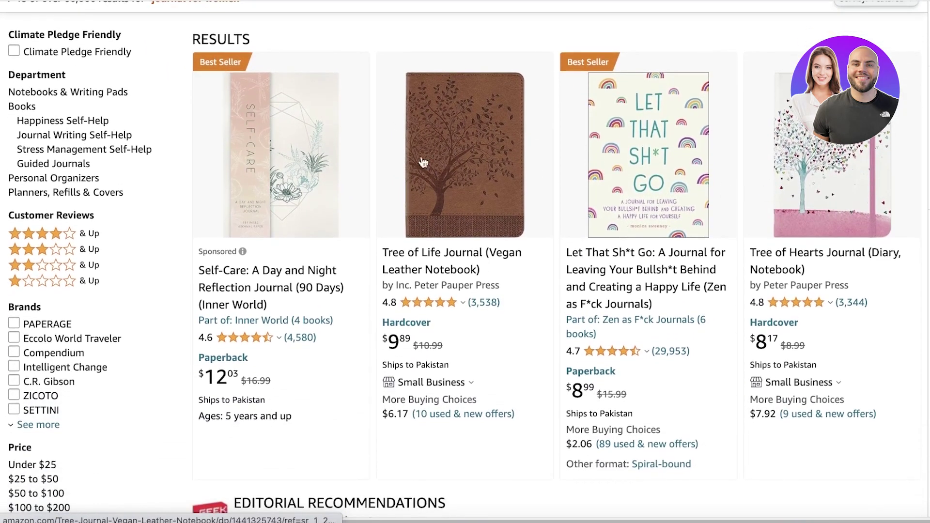
scroll(602, 161, "up", 6)
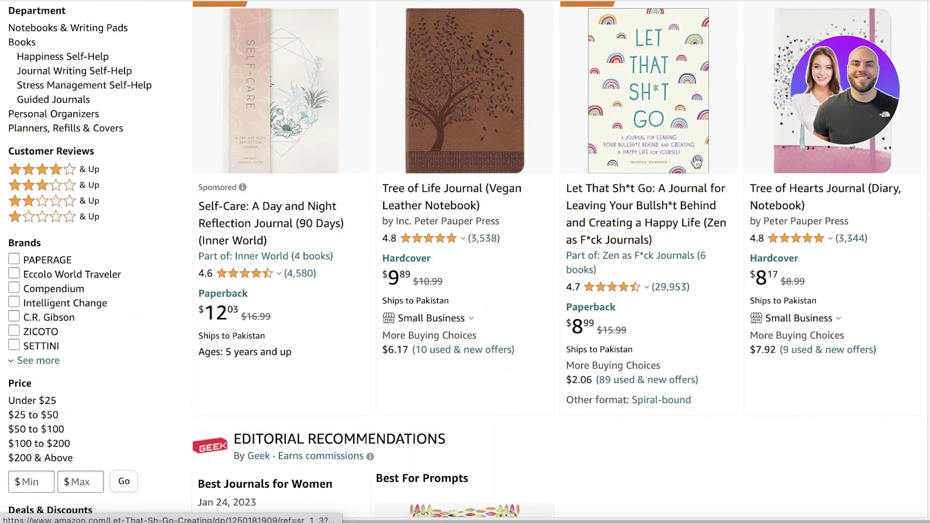
Preview the Let That Sh*t Go journal's Look Inside pages, then return to the results
left_click(515, 153)
scroll(248, 168, "down", 3)
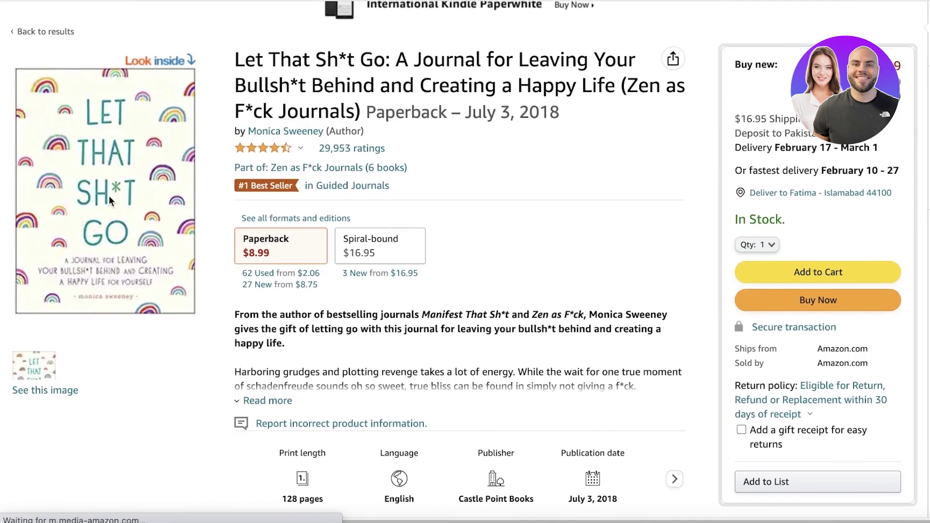
left_click(149, 170)
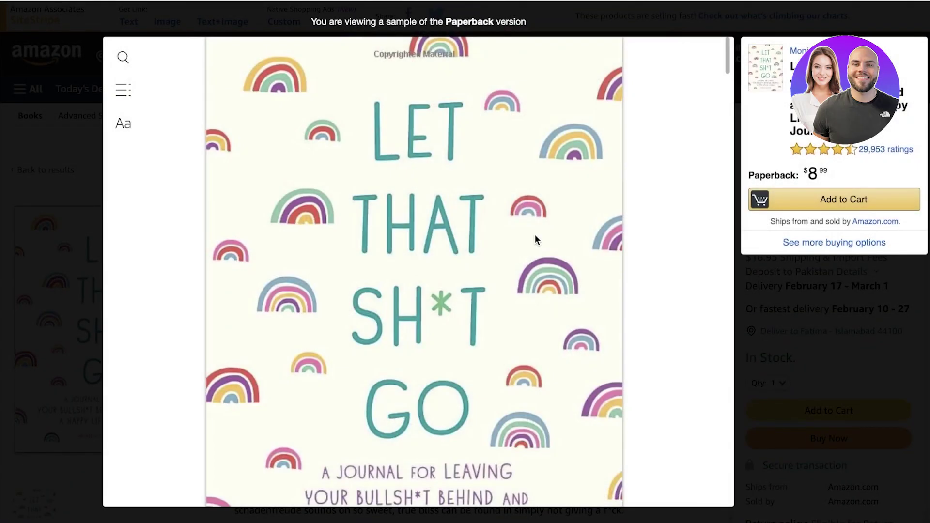
scroll(579, 236, "down", 15)
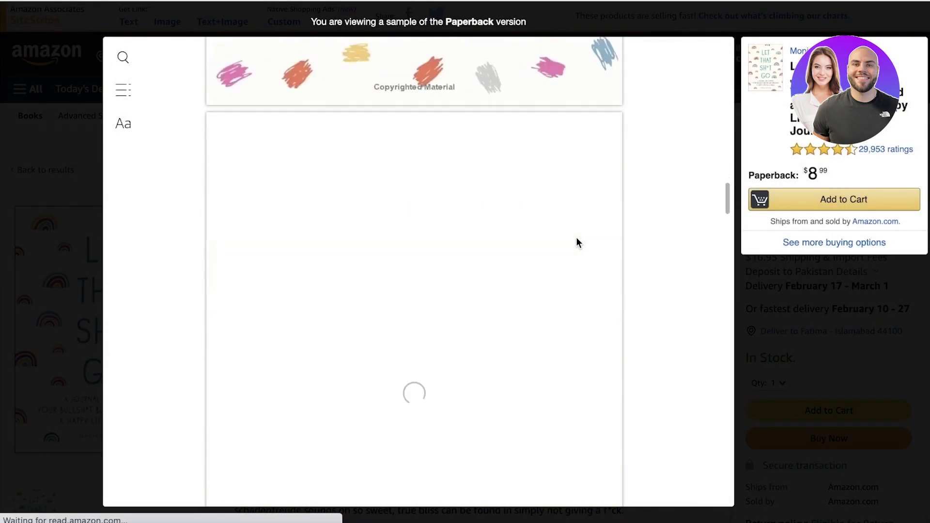
scroll(576, 240, "down", 15)
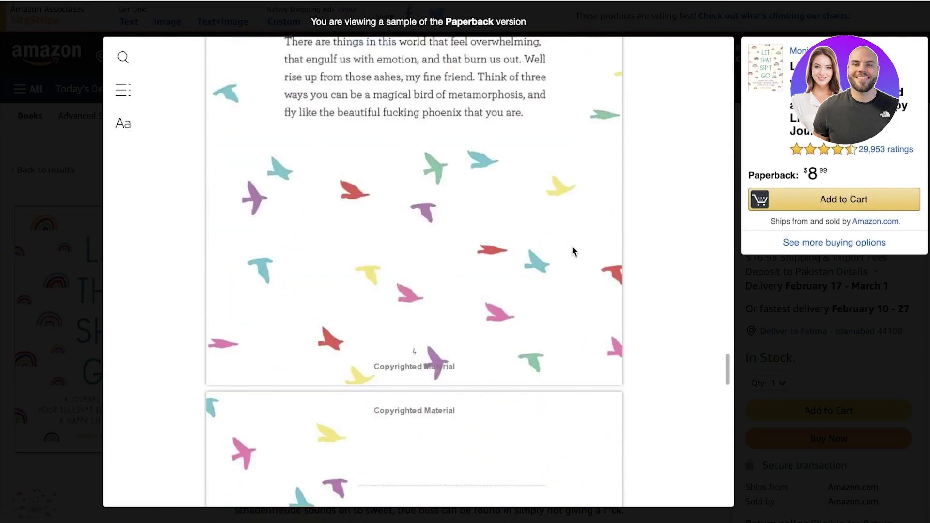
scroll(593, 257, "down", 10)
left_click(904, 321)
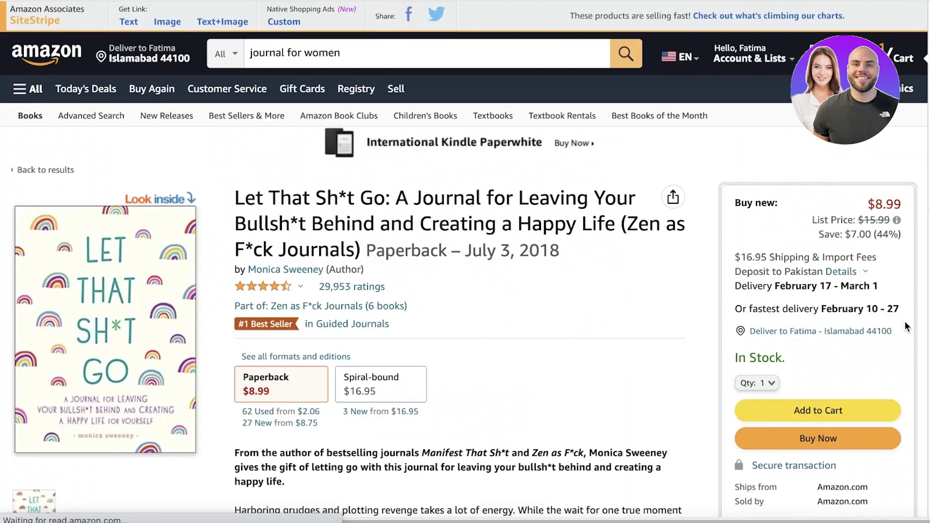
left_click(26, 8)
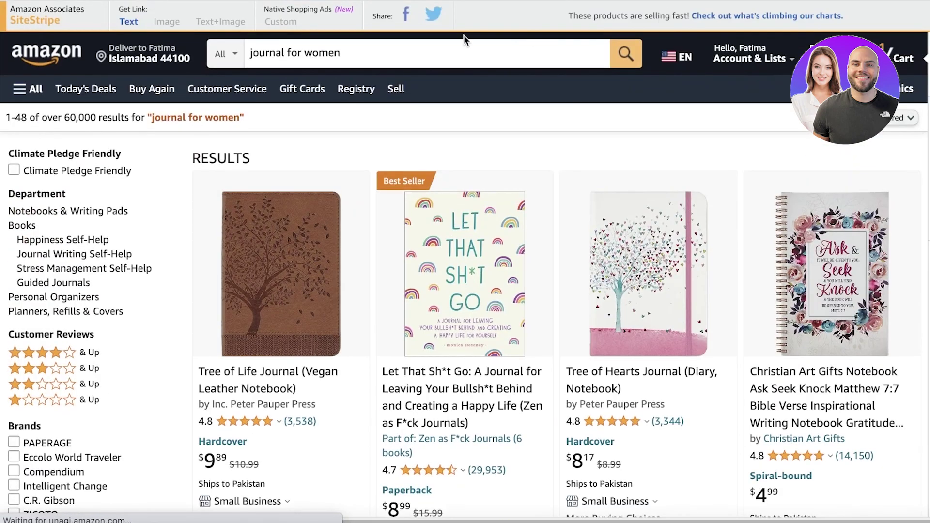
Refine the search to 'happiness journal for women' and browse the results
left_click(463, 41)
key("Home")
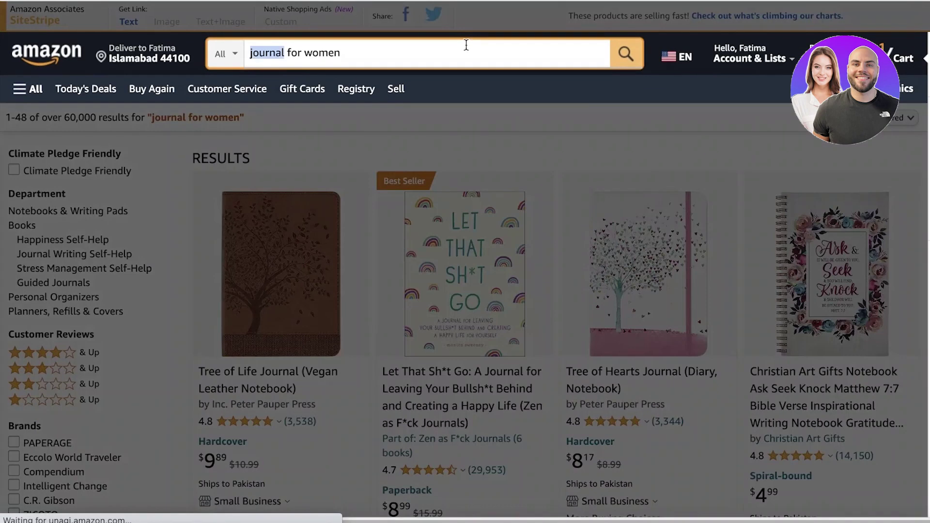
type("happiness")
key("Return")
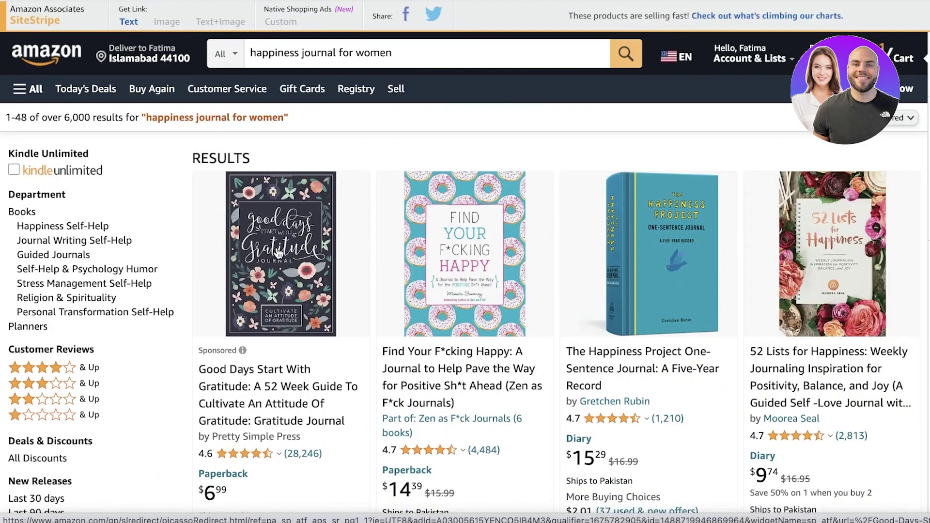
scroll(412, 248, "down", 1)
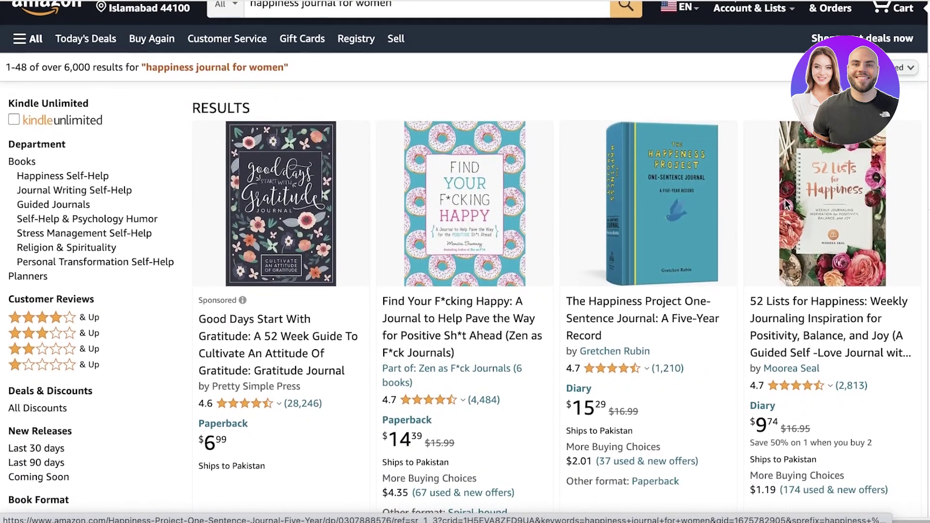
scroll(417, 243, "down", 1)
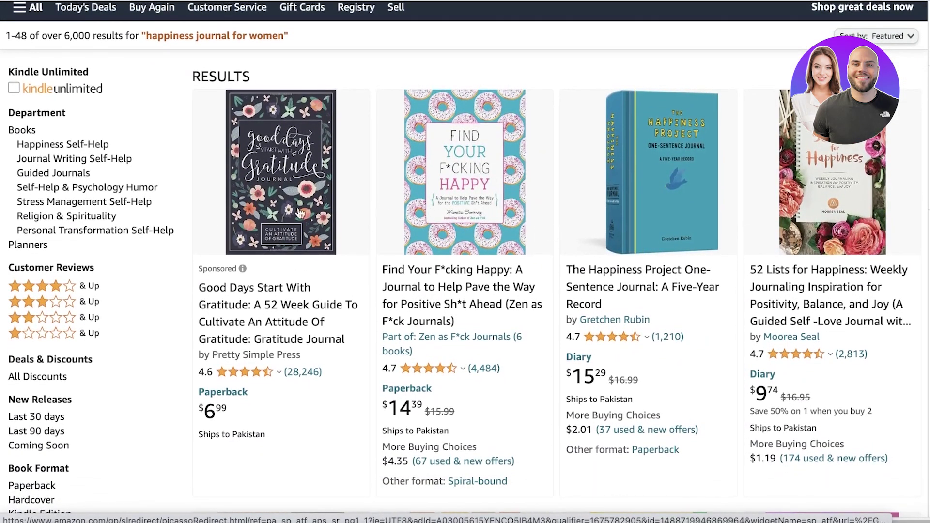
Browse the Look Inside sample of Good Days Start With Gratitude, then close it
left_click(246, 311)
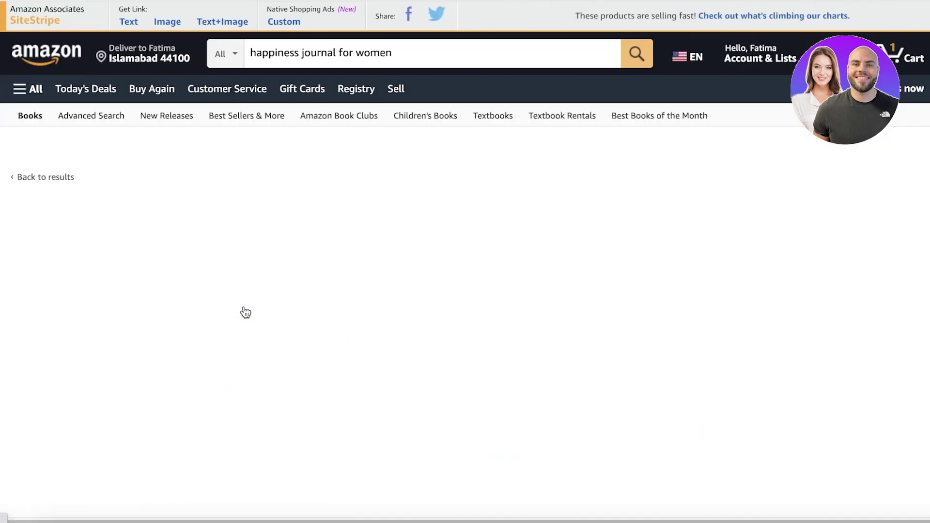
scroll(244, 277, "down", 2)
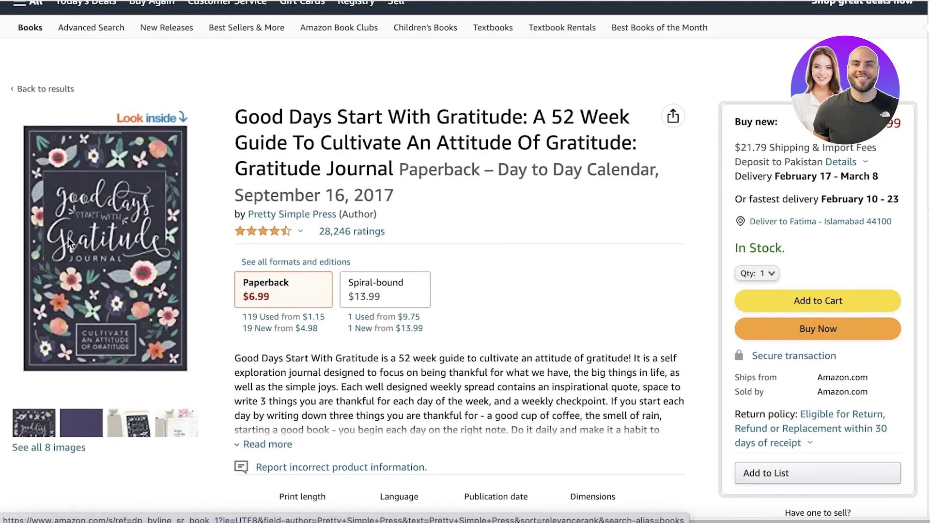
left_click(118, 192)
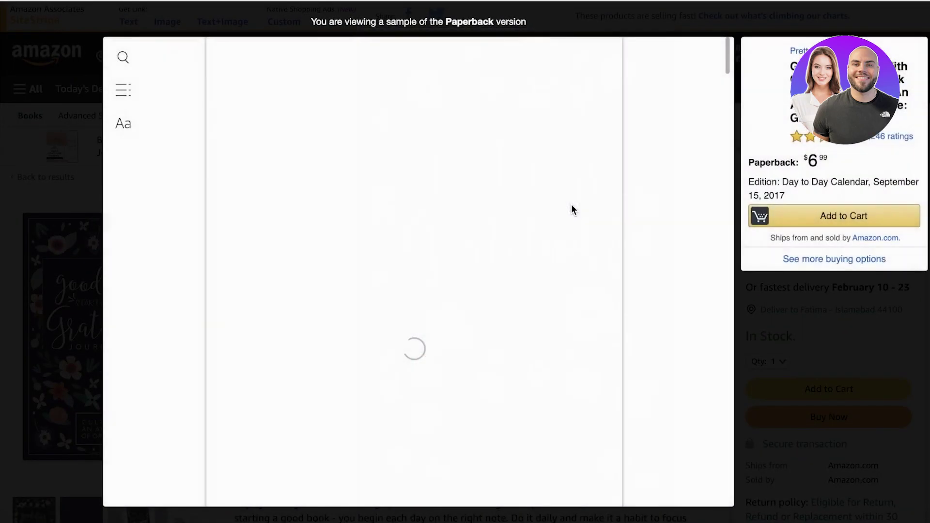
scroll(571, 209, "down", 15)
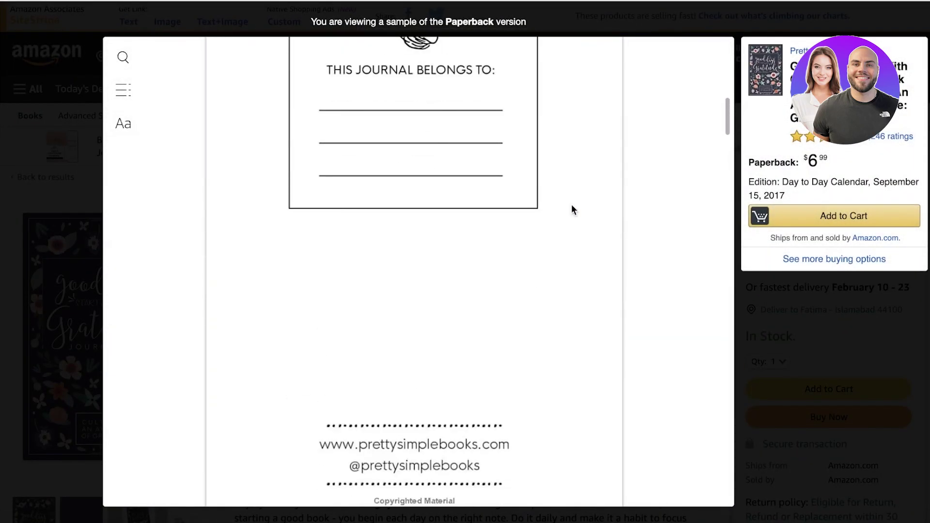
scroll(407, 203, "down", 10)
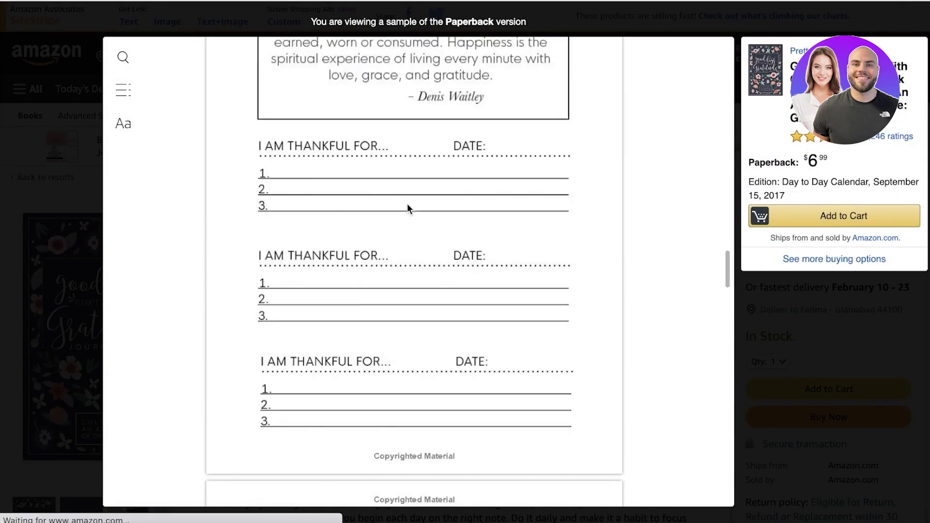
scroll(406, 204, "up", 4)
scroll(486, 216, "down", 8)
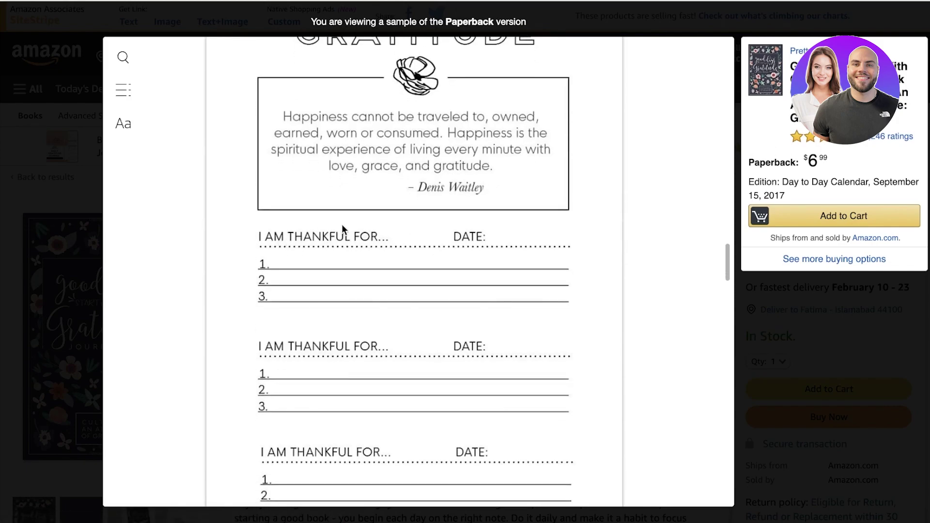
scroll(314, 233, "down", 10)
scroll(415, 228, "up", 5)
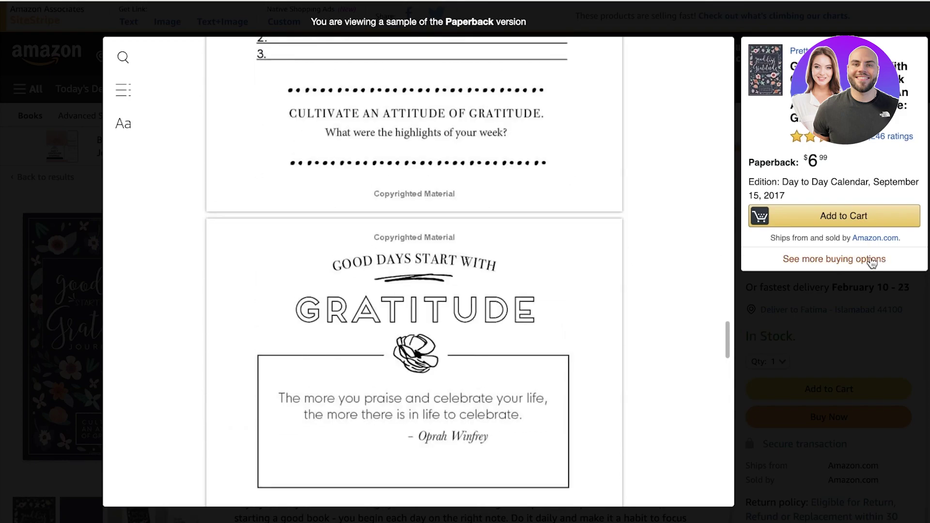
left_click(925, 235)
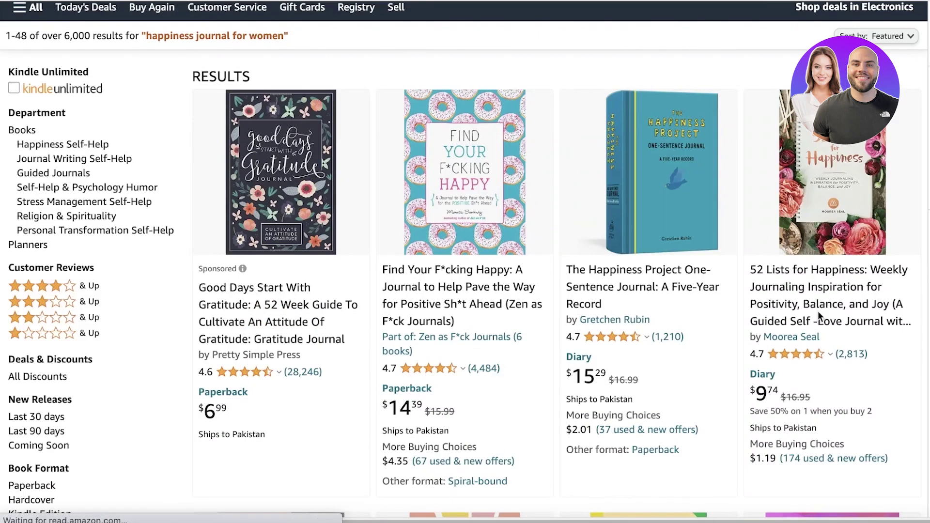
Open the 52 Lists for Happiness product page and its cover preview
left_click(813, 290)
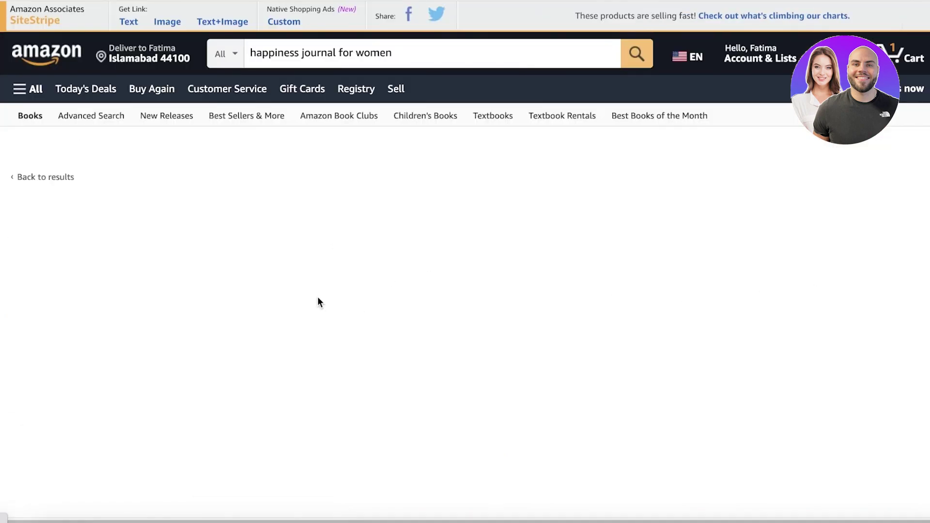
scroll(126, 151, "down", 4)
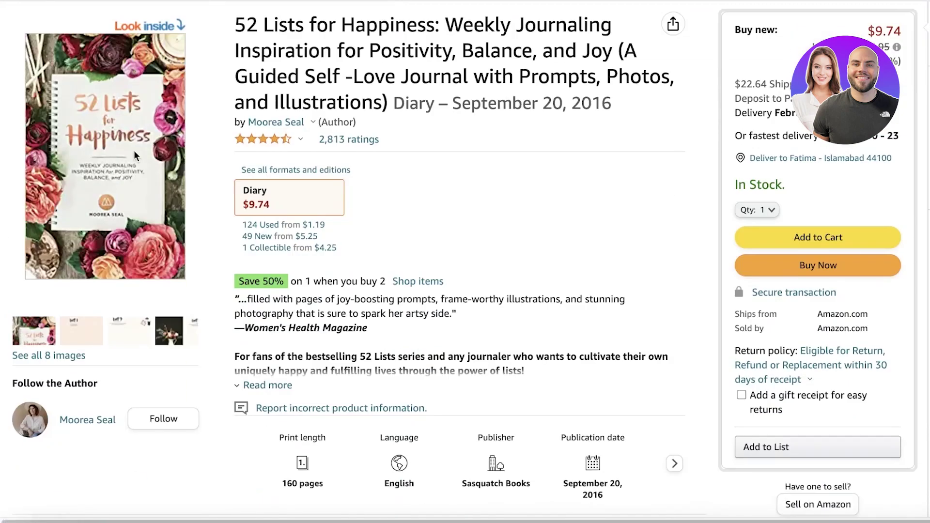
left_click(140, 160)
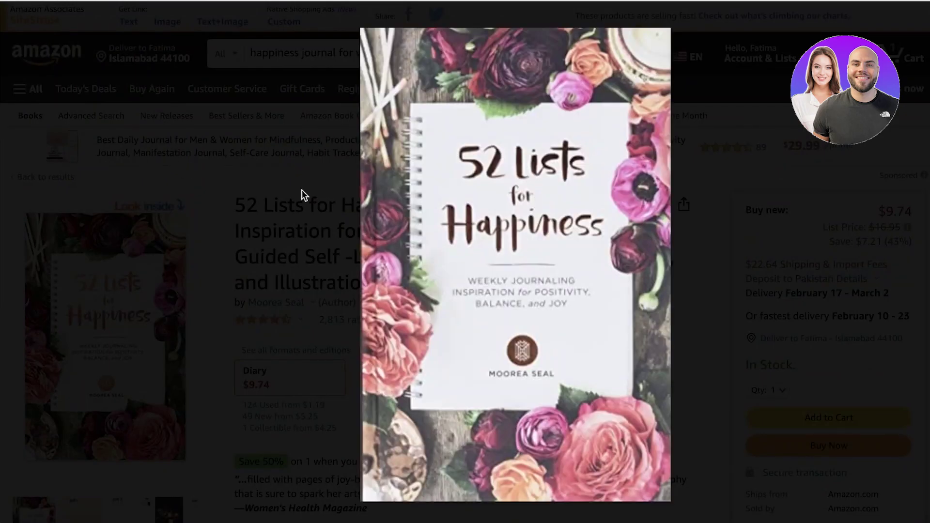
Page through the 52 Lists for Happiness sample down to its list pages
scroll(629, 228, "down", 5)
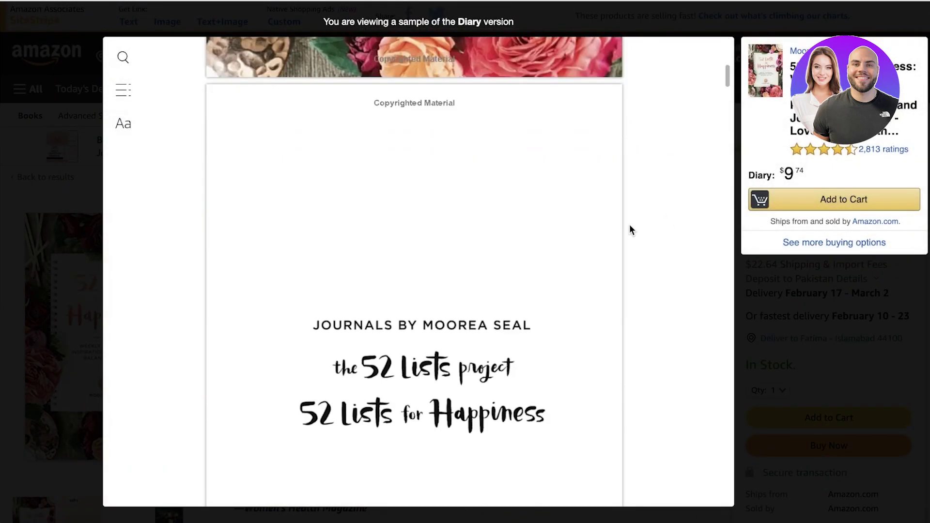
scroll(630, 226, "down", 10)
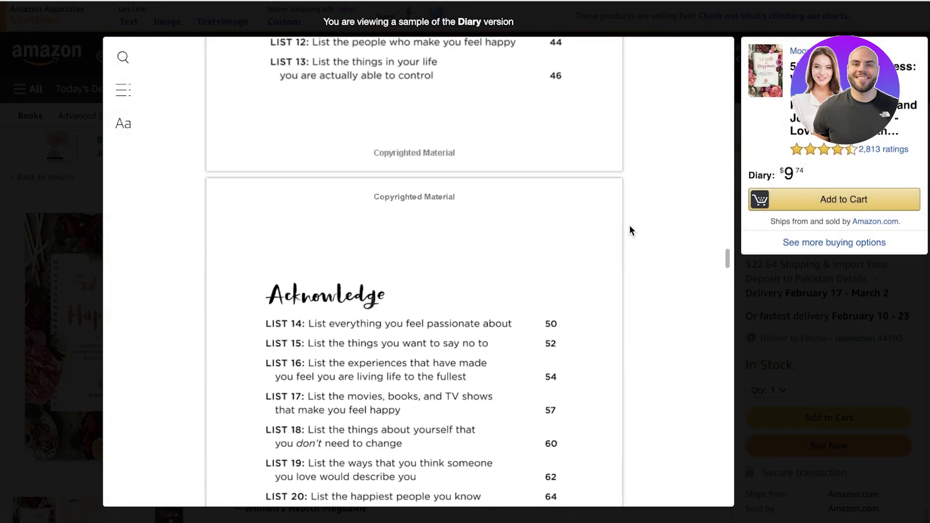
scroll(629, 226, "down", 10)
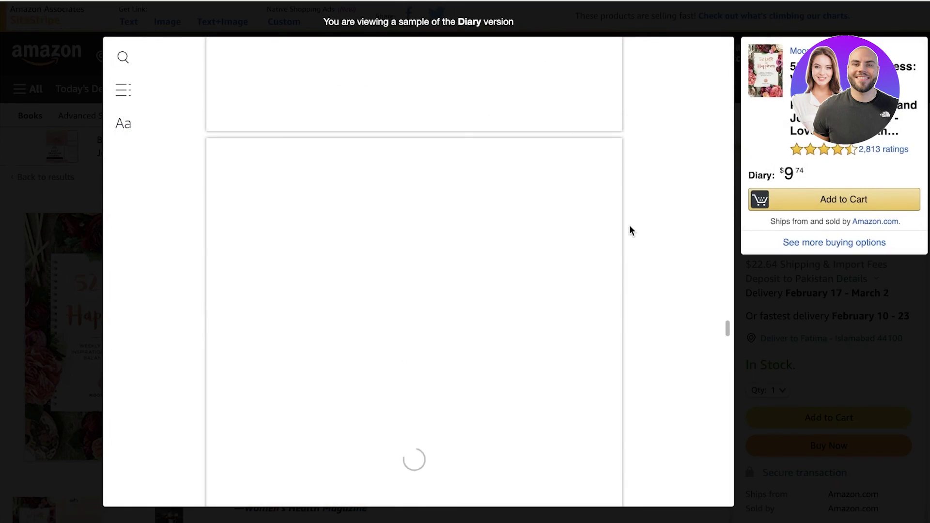
scroll(630, 227, "down", 12)
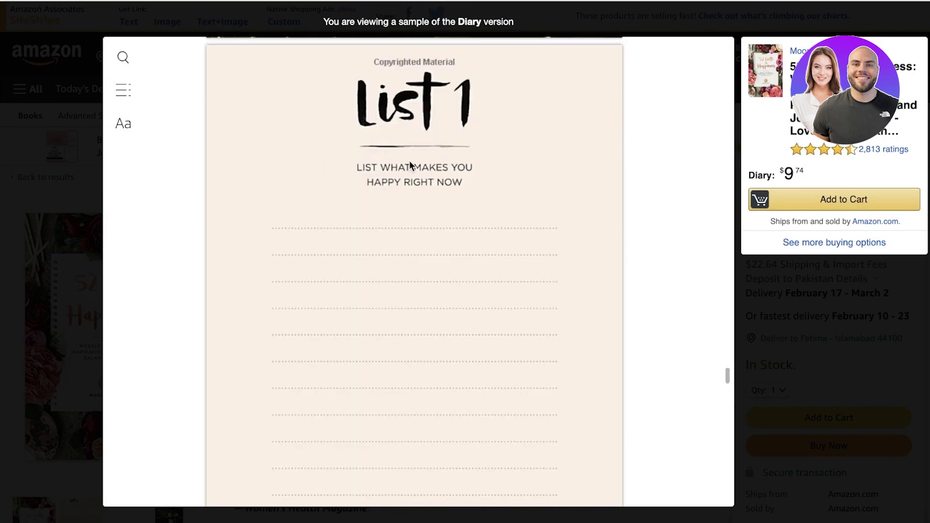
scroll(443, 190, "down", 8)
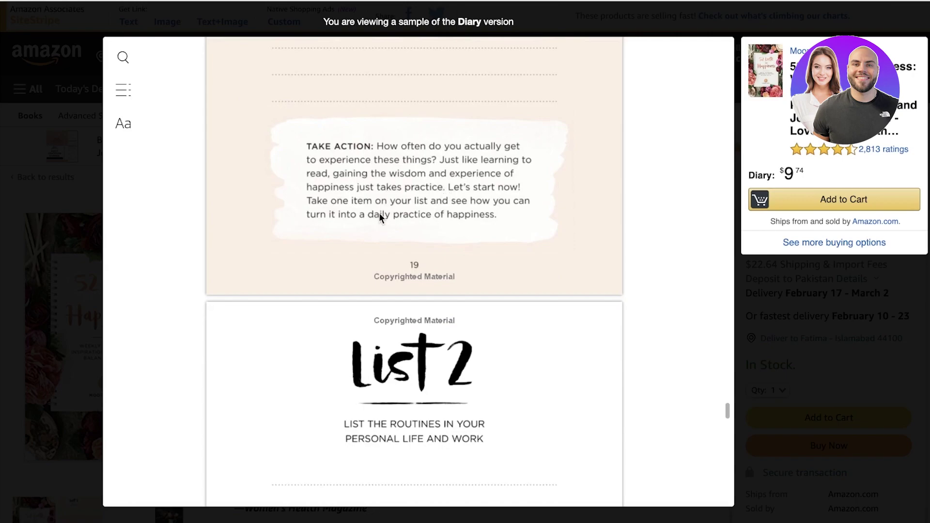
scroll(402, 201, "down", 3)
scroll(417, 188, "down", 1)
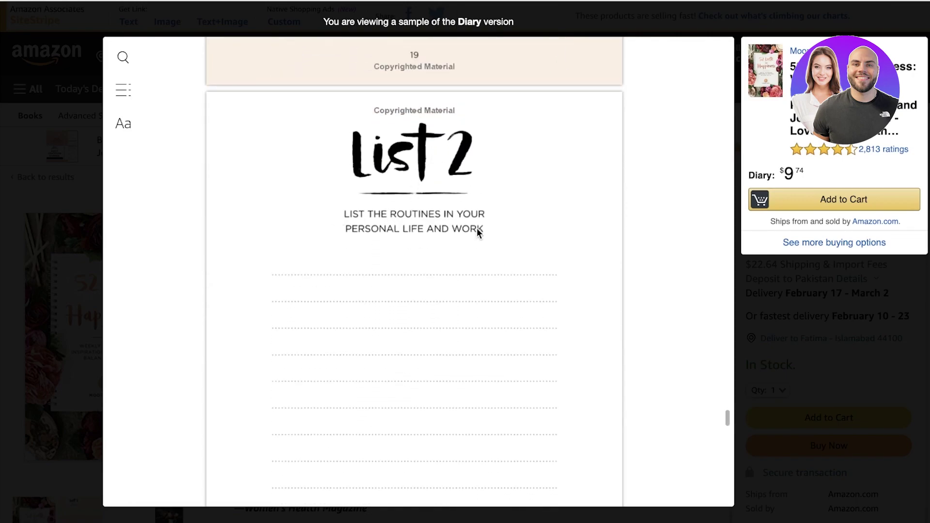
scroll(473, 230, "down", 20)
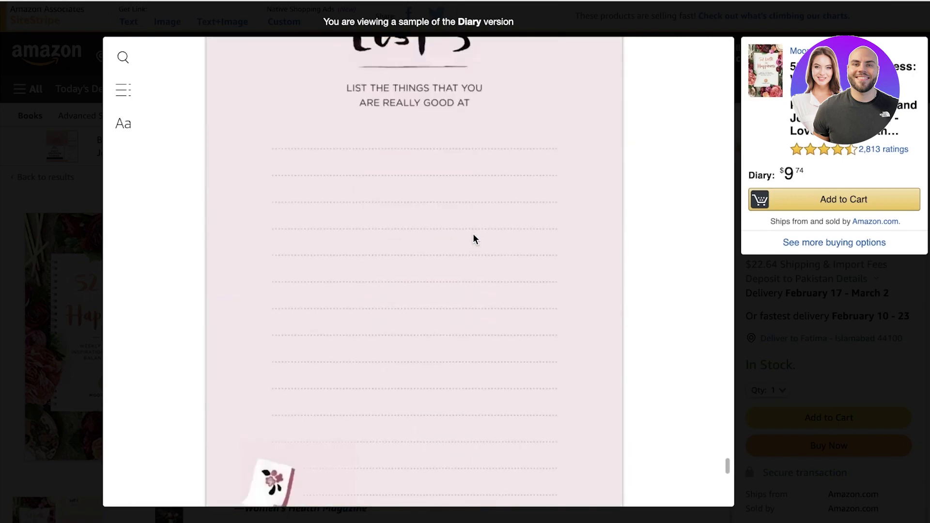
scroll(533, 187, "down", 15)
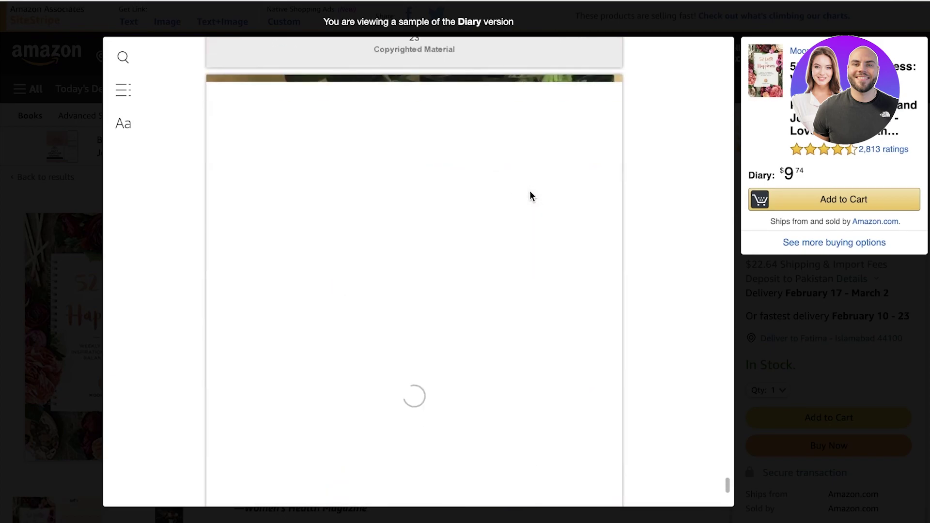
scroll(408, 201, "down", 10)
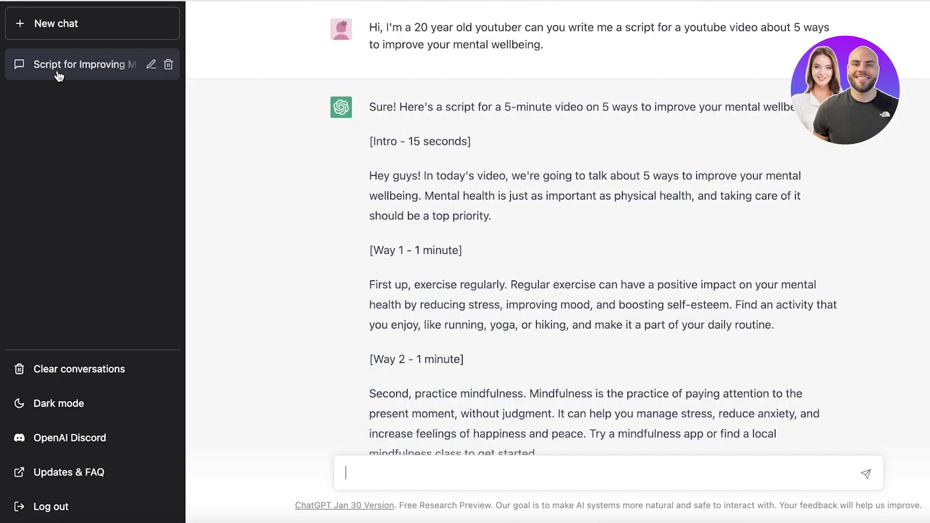
Start a new ChatGPT chat, dismiss the high-demand banner, and ask for '31 things to be grateful for'
left_click(39, 27)
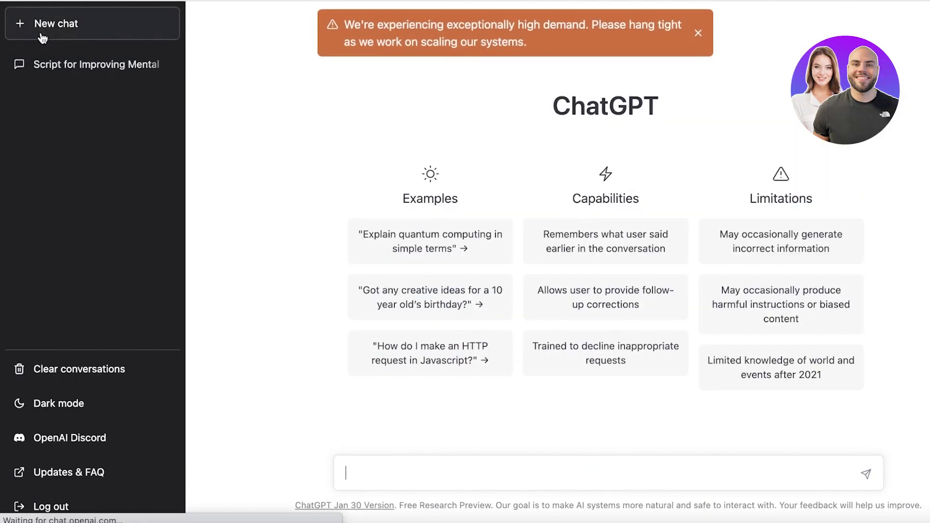
left_click(697, 34)
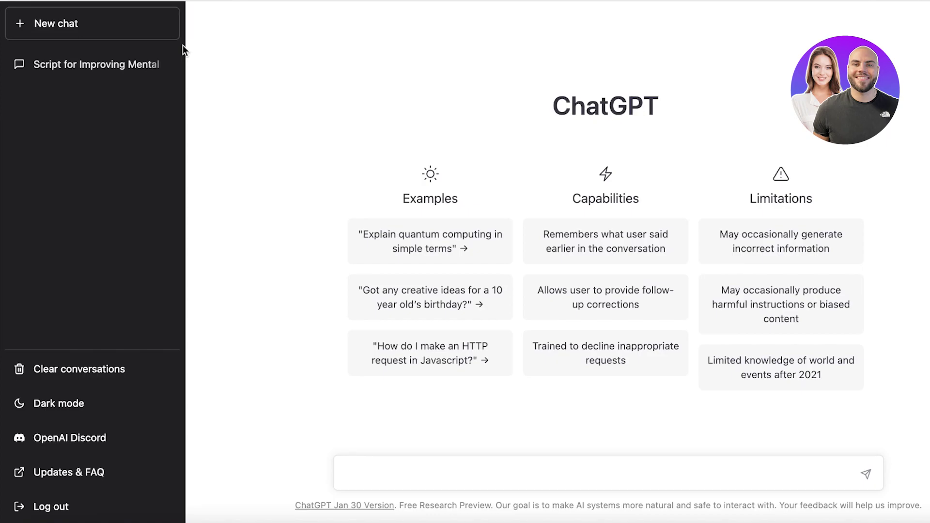
type("31 things to be grateful for")
key("Return")
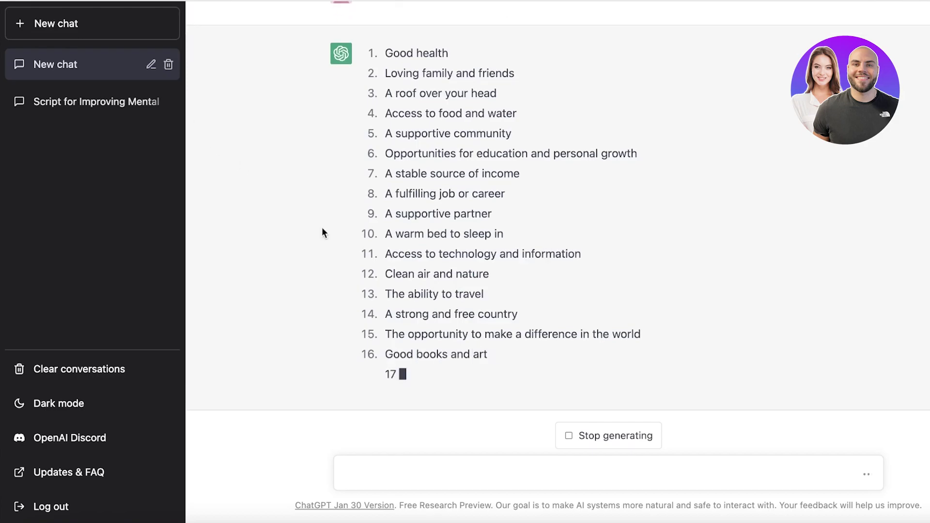
Stop that reply and ask for '31 reasons to be happy that everyone has' instead, reviewing the list
left_click(646, 426)
type("31 reasons to be ha")
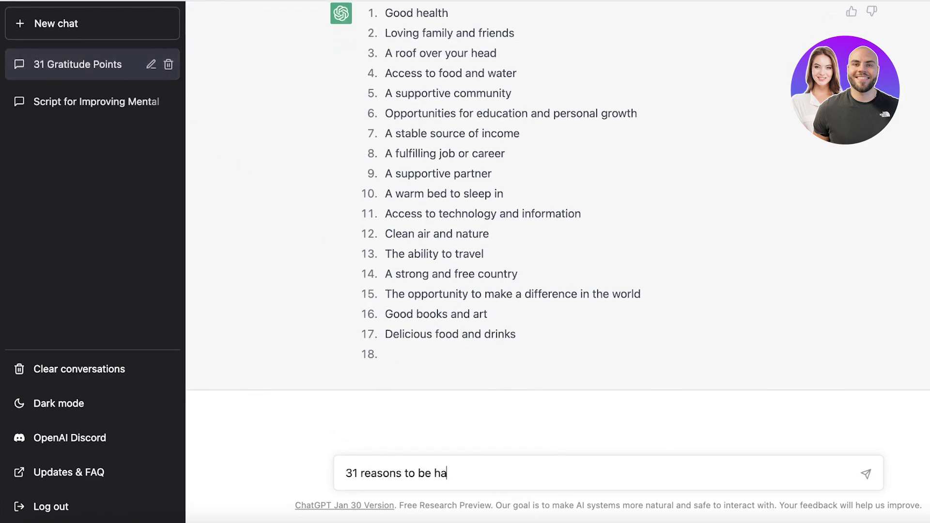
type("ppy that everyone has")
key("Return")
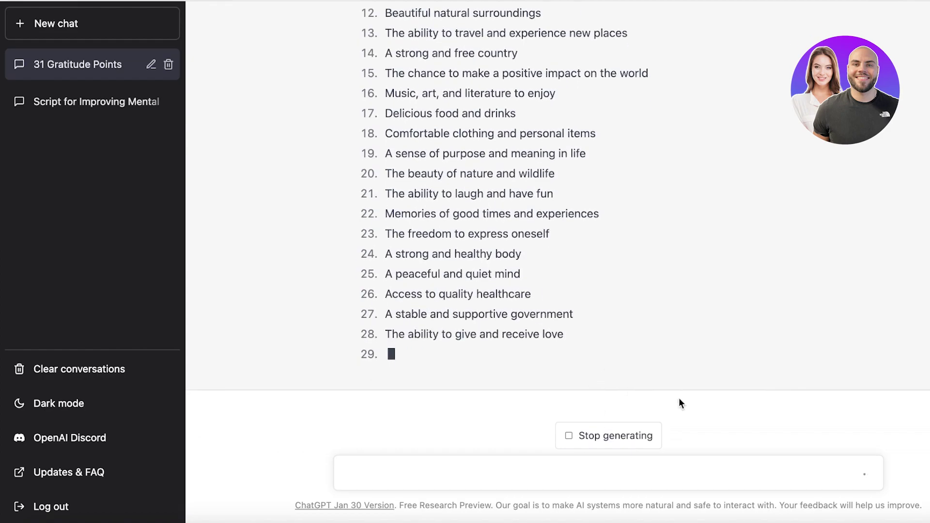
scroll(561, 227, "up", 8)
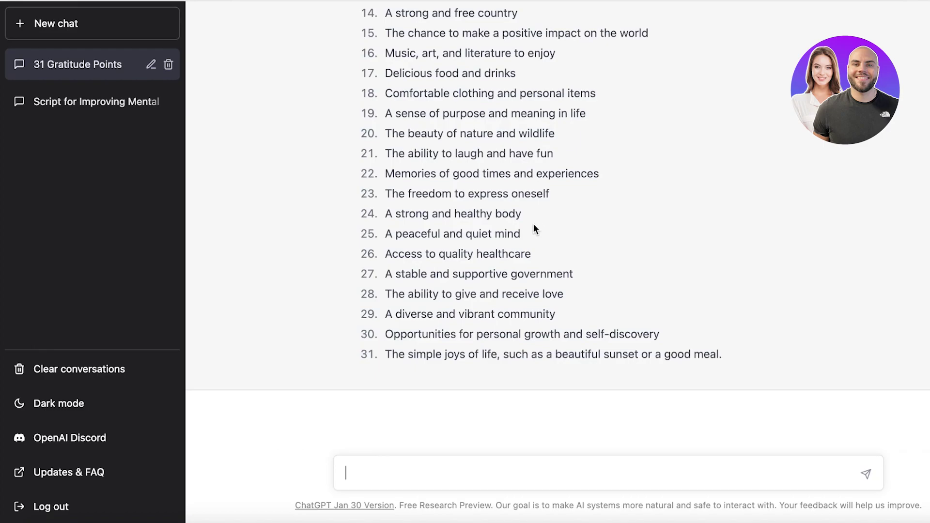
scroll(533, 224, "up", 8)
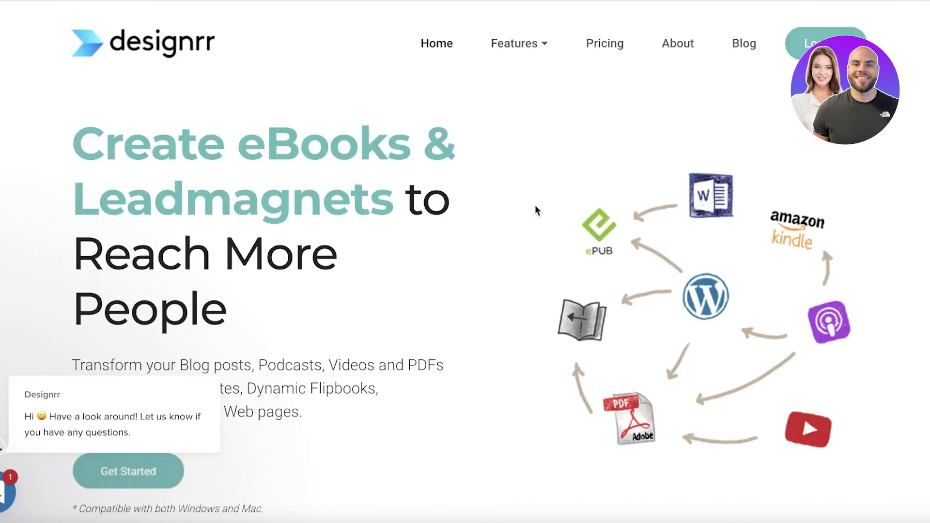
Check Designrr's login and pricing pages, then start the Standard plan's 7-day free trial ($29/m after)
scroll(535, 207, "down", 8)
scroll(316, 135, "up", 7)
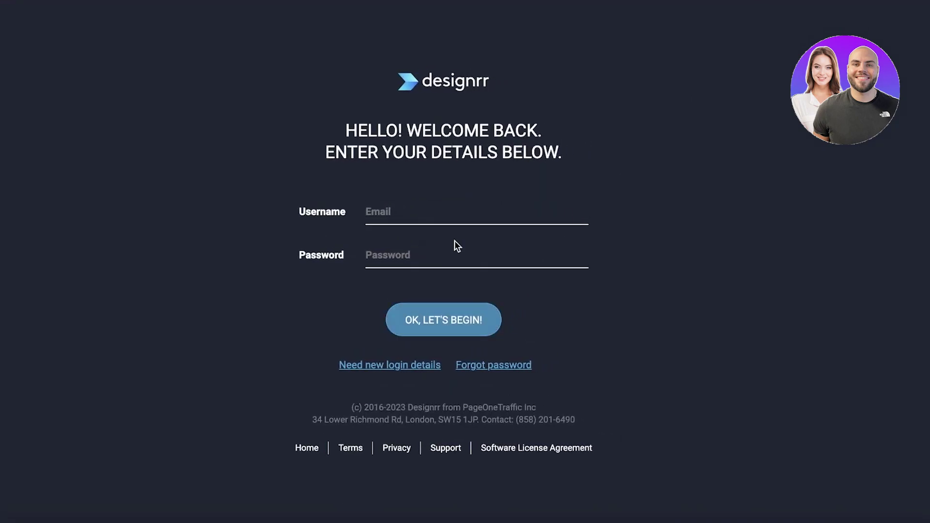
left_click(451, 220)
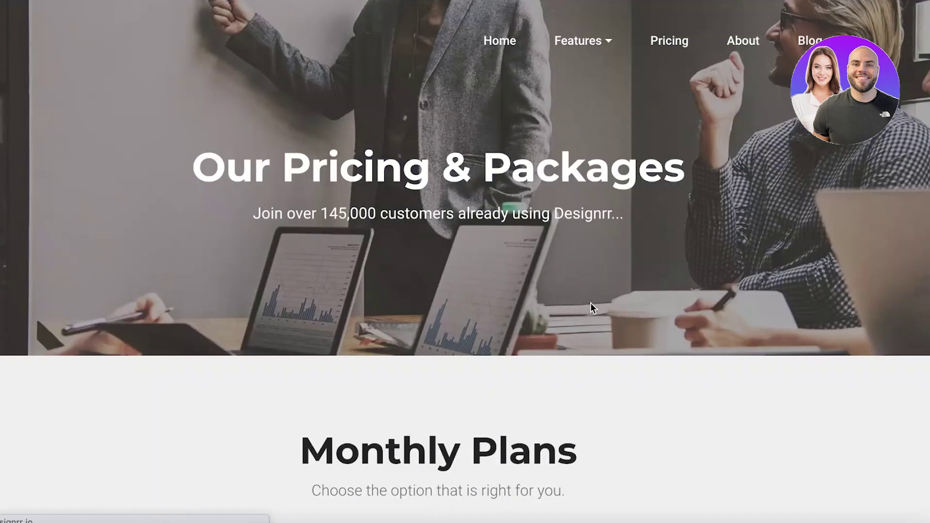
scroll(591, 304, "down", 15)
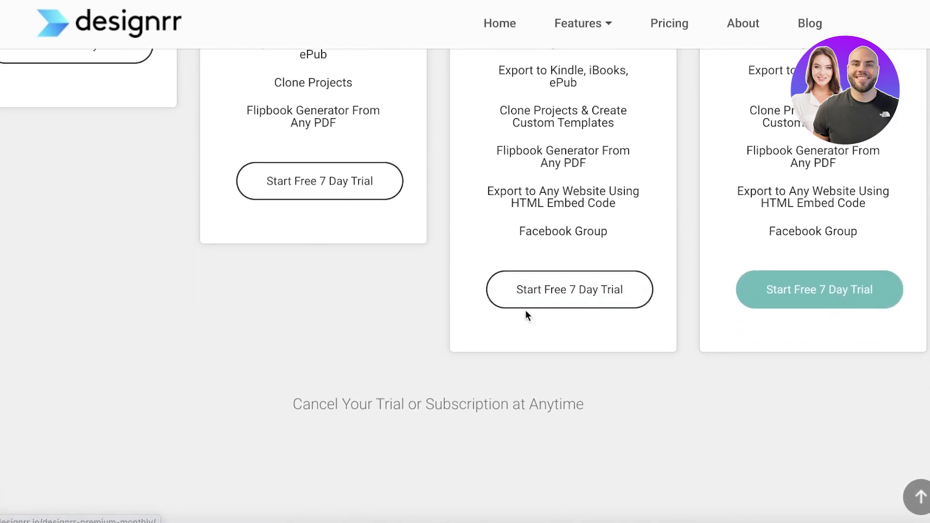
scroll(527, 315, "up", 4)
left_click(310, 366)
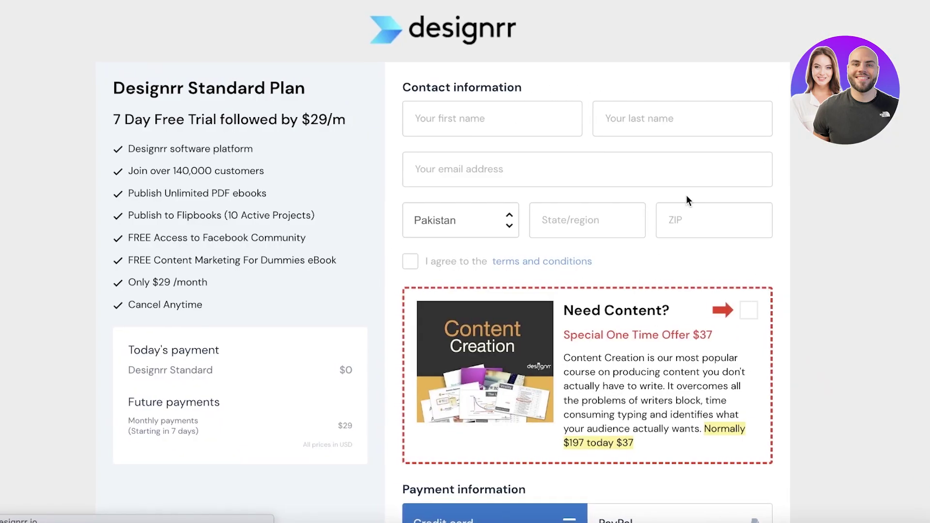
scroll(687, 195, "down", 5)
scroll(702, 190, "up", 5)
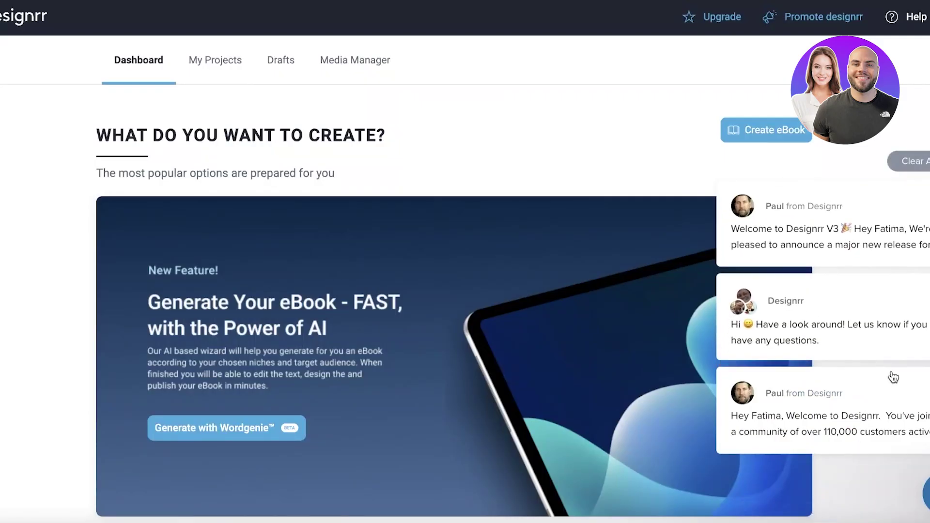
Clear the welcome chat notifications off the Designrr dashboard
mouse_move(893, 378)
left_click(926, 162)
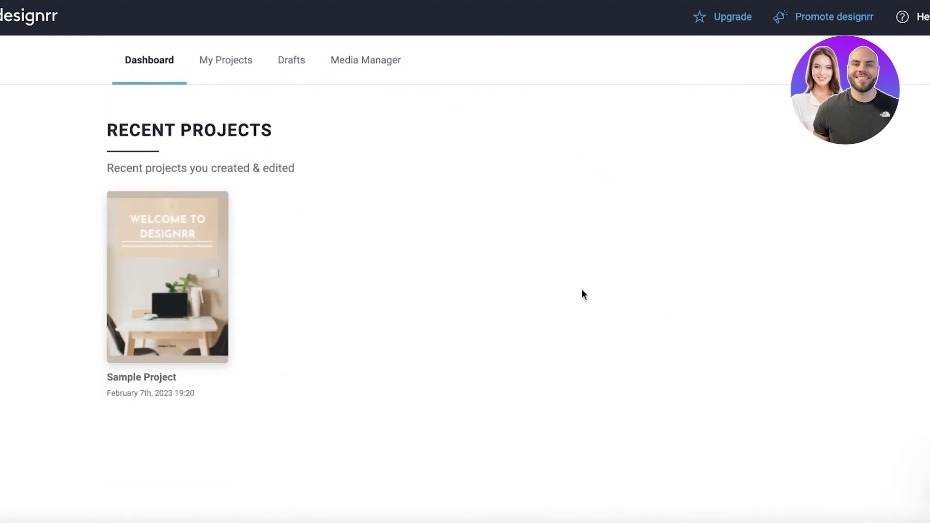
scroll(582, 289, "up", 10)
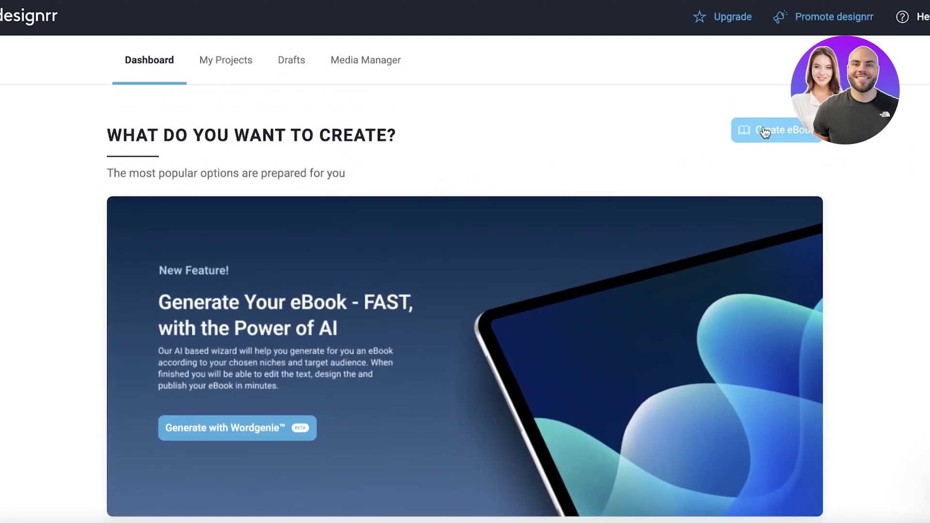
Create a new eBook using the Start from scratch option and close its info popup
left_click(764, 132)
scroll(762, 130, "down", 1)
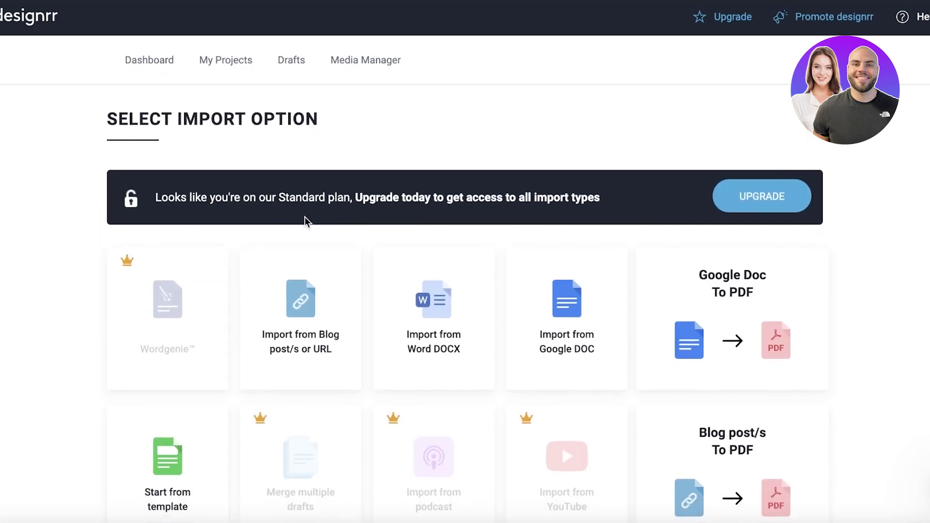
scroll(706, 160, "down", 2)
scroll(736, 146, "down", 3)
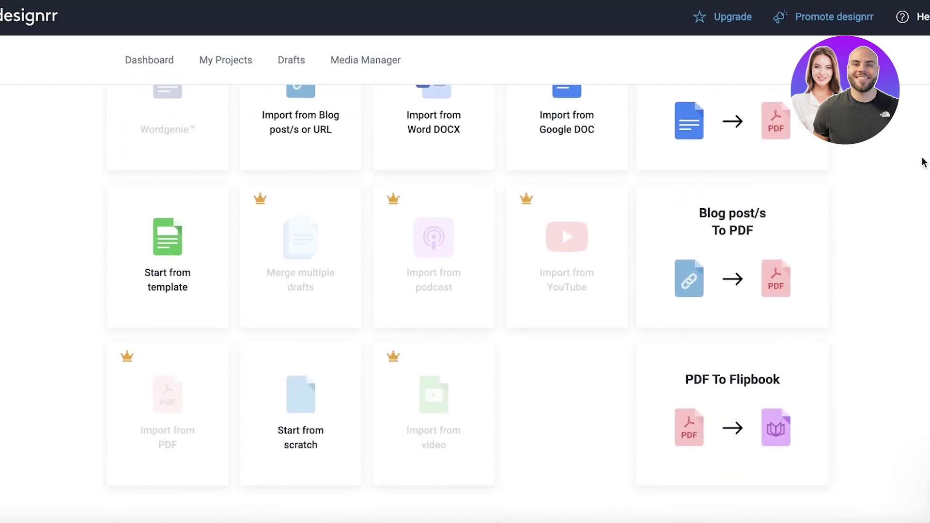
scroll(631, 270, "up", 3)
scroll(813, 214, "down", 2)
scroll(687, 329, "down", 1)
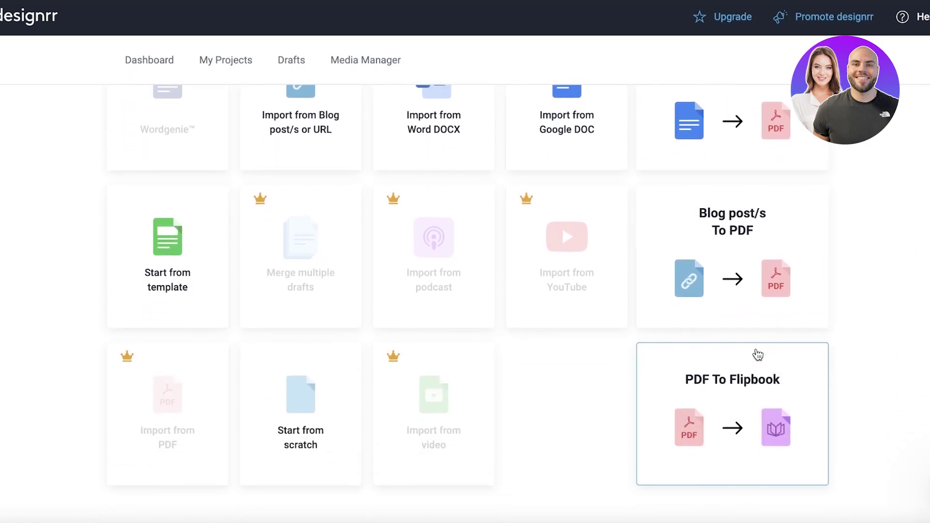
scroll(336, 338, "up", 3)
scroll(334, 341, "down", 3)
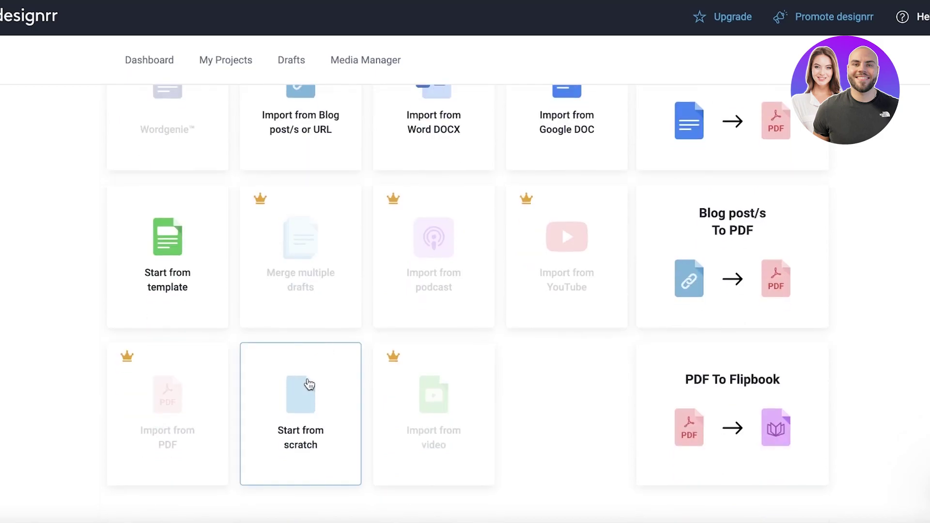
left_click(312, 391)
left_click(579, 222)
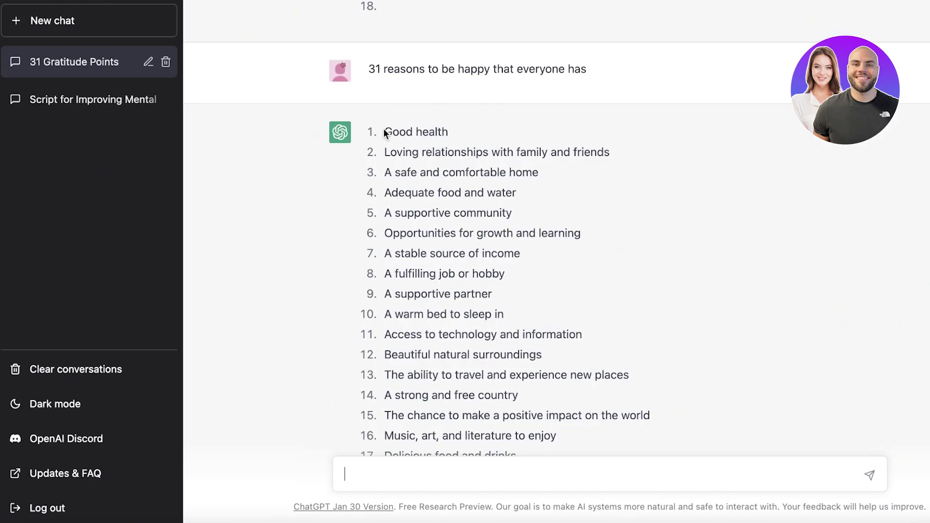
Copy ChatGPT's full 31-item list of reasons to be happy
mouse_move(385, 133)
left_mouse_down()
mouse_move(500, 332)
mouse_move(758, 397)
left_mouse_up()
key("ctrl+super+d")
left_click(781, 133)
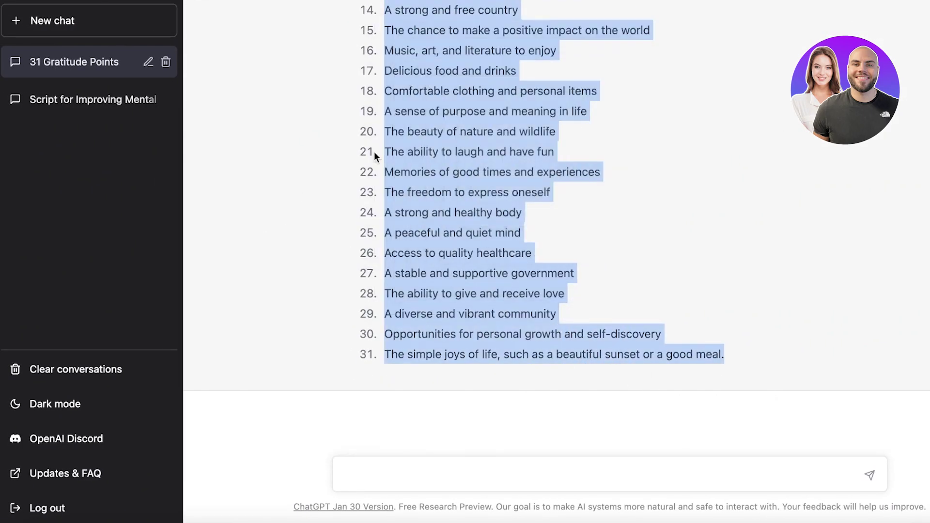
right_click(377, 144)
left_click(395, 168)
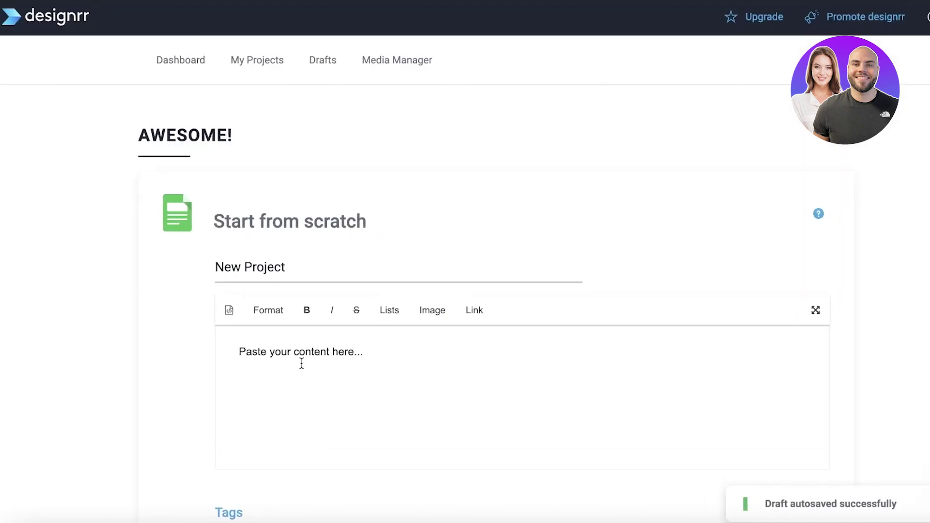
Paste the list over the Designrr placeholder text and continue to template selection
triple_click(312, 356)
right_click(313, 355)
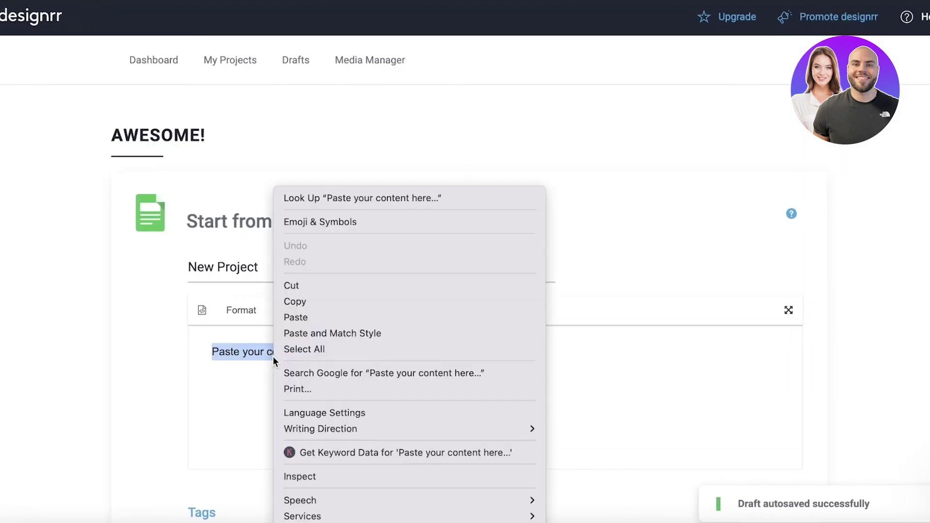
left_click(312, 320)
scroll(547, 408, "down", 4)
left_click(764, 474)
Browse the Standard templates and apply Anti-aging 1-01 (Body & Soul) to the e-book
left_click(218, 226)
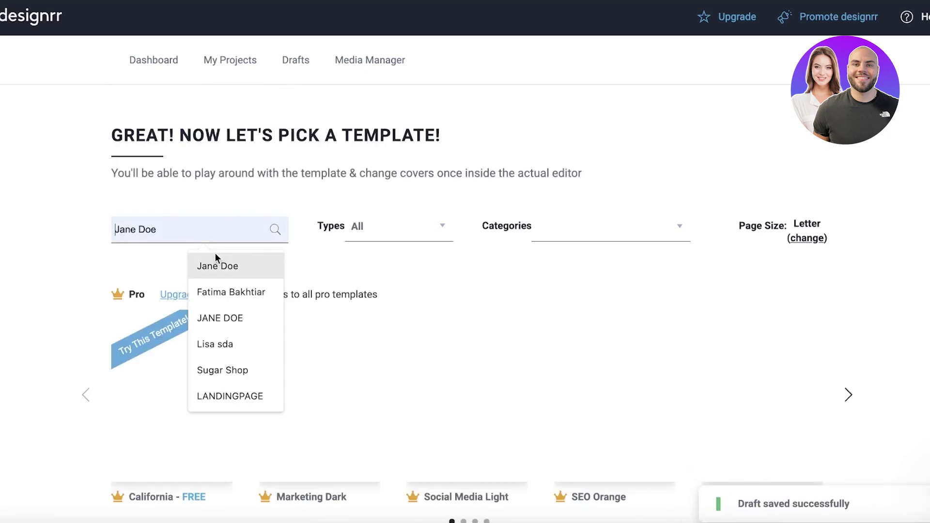
left_click(97, 226)
scroll(303, 233, "down", 10)
scroll(911, 200, "up", 9)
scroll(891, 196, "down", 7)
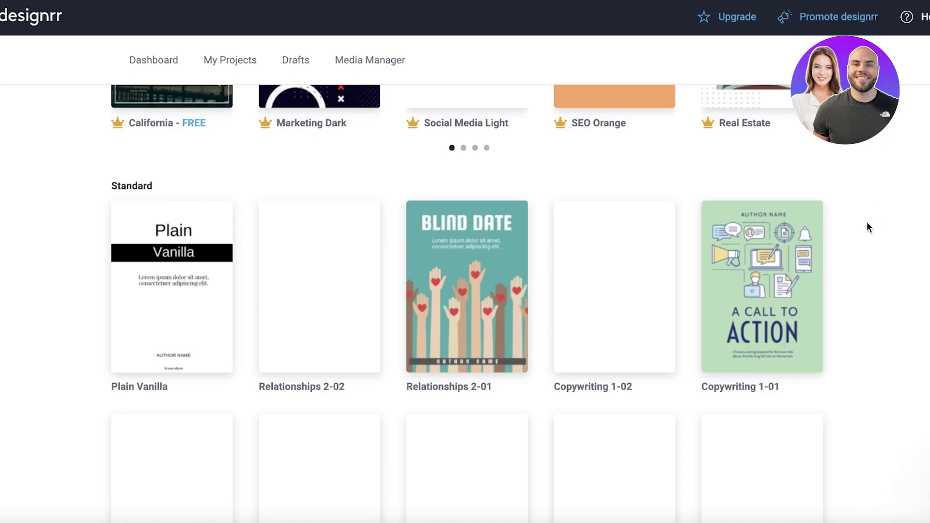
scroll(862, 231, "down", 6)
scroll(888, 214, "up", 9)
scroll(889, 213, "down", 15)
scroll(826, 232, "up", 20)
scroll(822, 243, "down", 3)
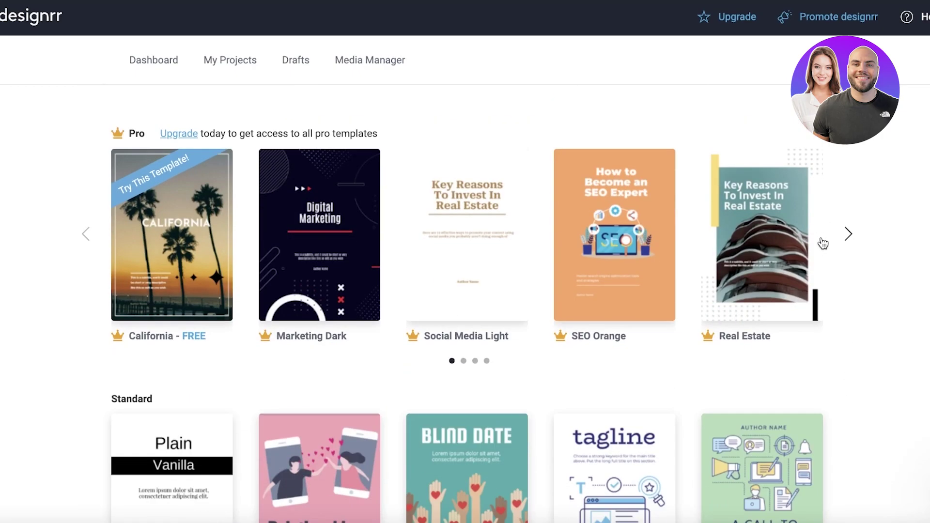
scroll(823, 244, "down", 6)
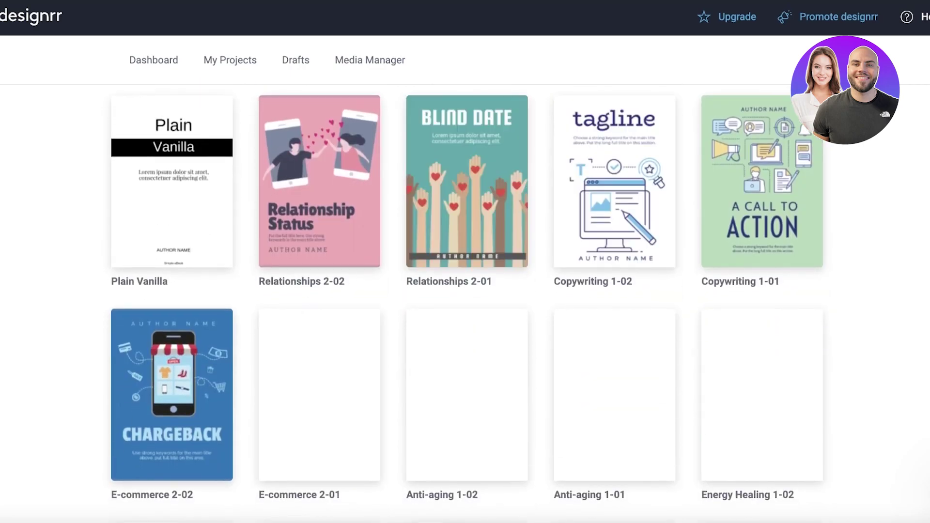
scroll(894, 147, "down", 3)
mouse_move(708, 240)
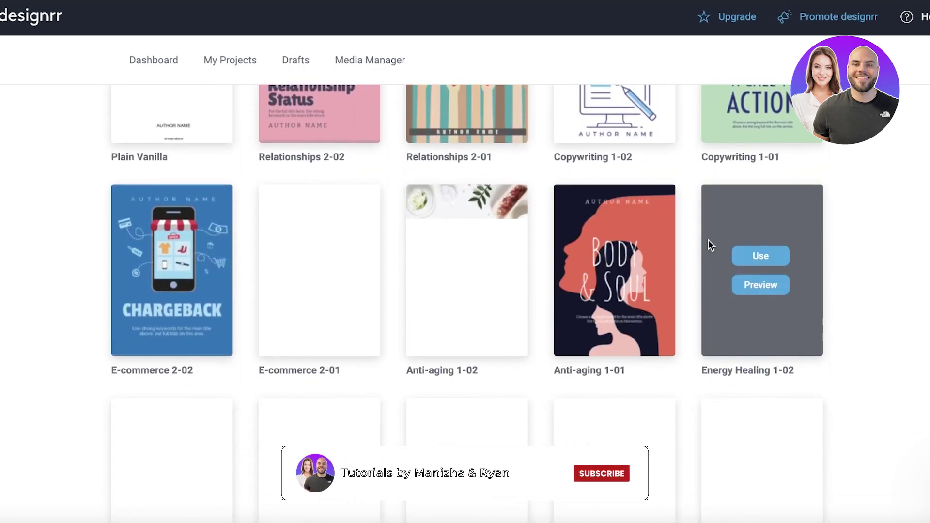
left_click(617, 254)
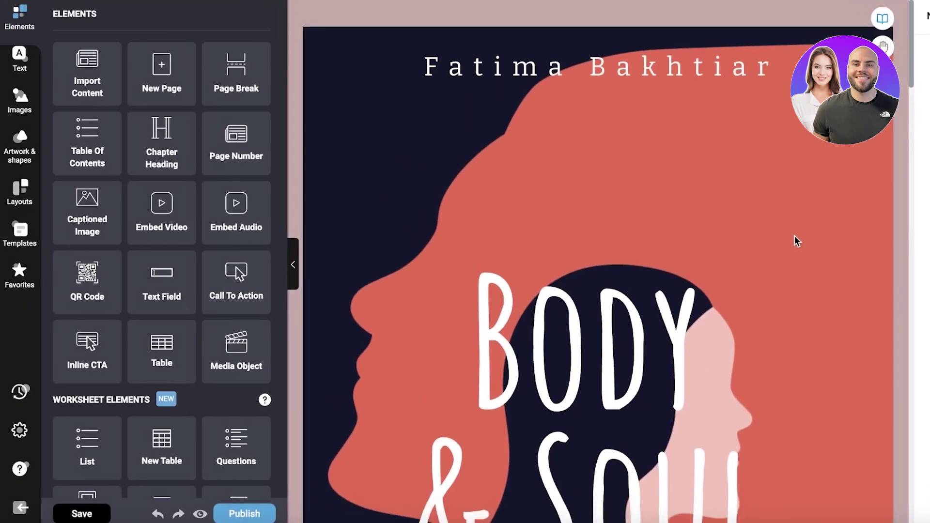
Delete two inner pages following the Body & Soul cover, confirming each deletion
scroll(815, 241, "down", 5)
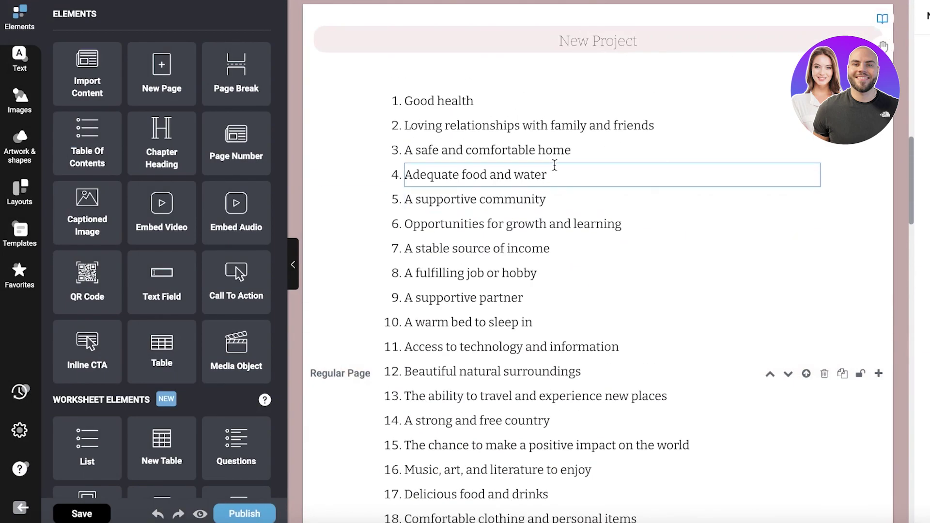
scroll(526, 270, "down", 10)
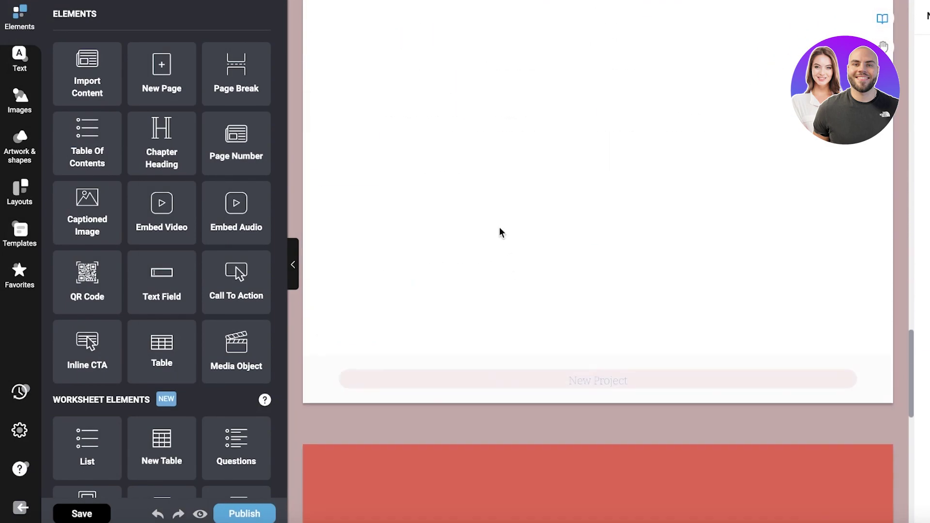
scroll(533, 218, "up", 10)
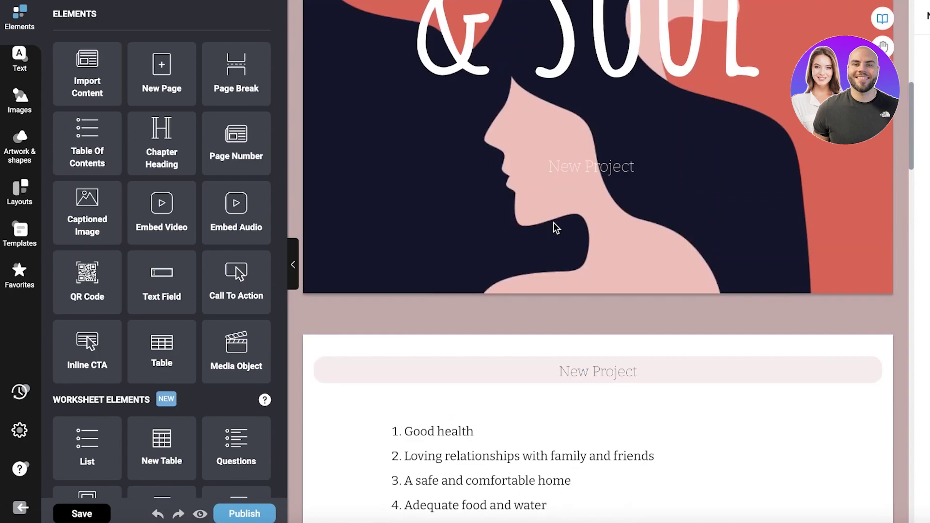
scroll(553, 222, "down", 3)
left_click(692, 284)
left_click(864, 180)
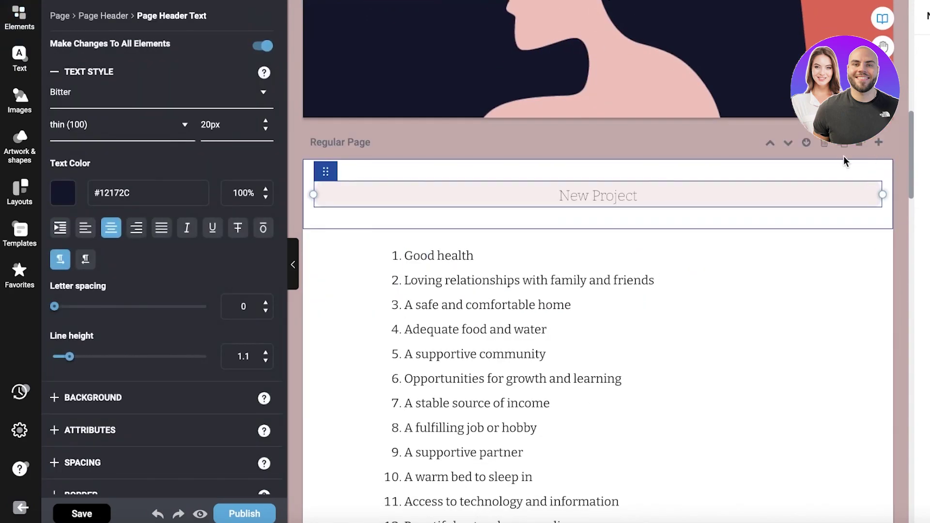
left_click(826, 144)
left_click(579, 230)
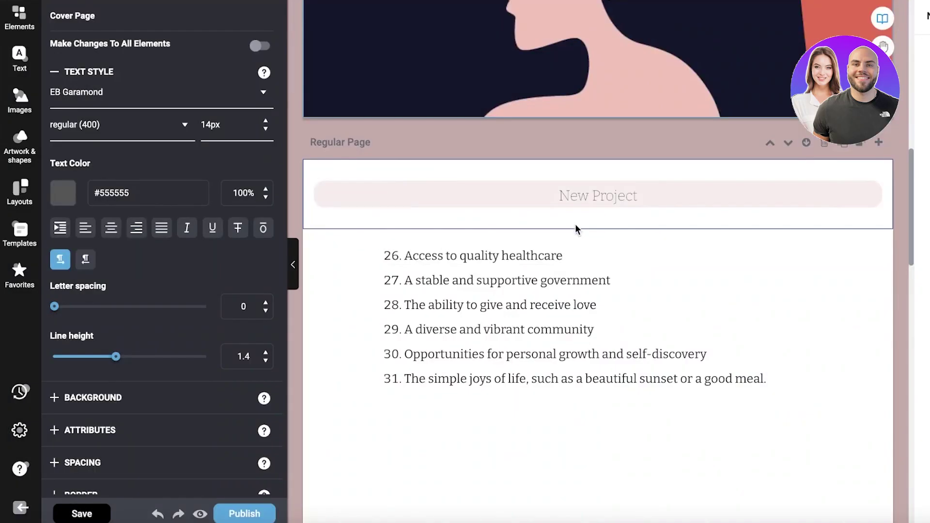
left_click(824, 145)
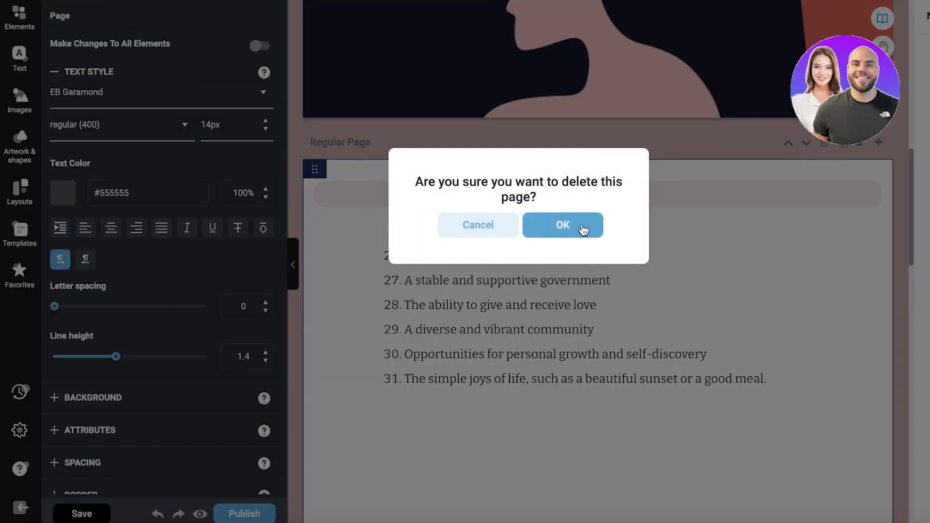
left_click(583, 229)
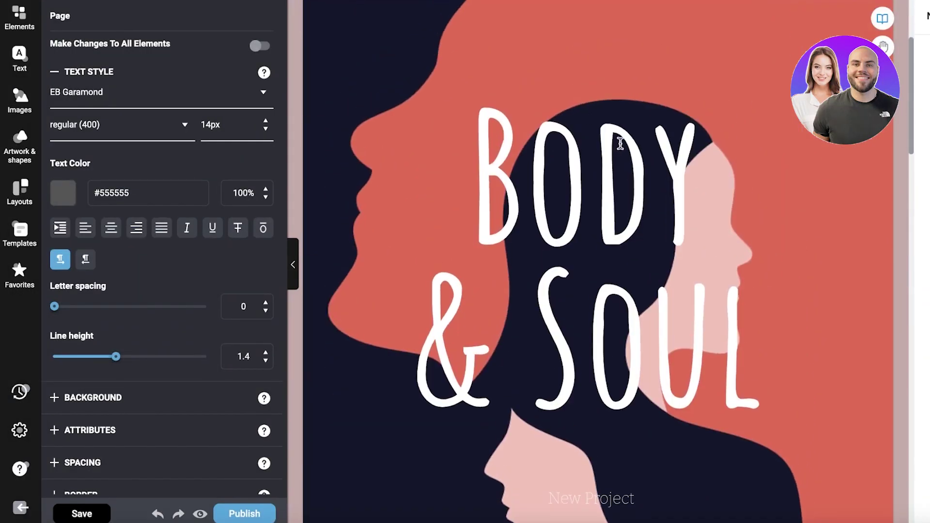
Replace the cover's author line with 'Wellness Journal'
scroll(619, 143, "up", 3)
left_click(649, 83)
key("ctrl+a")
key("ctrl+v")
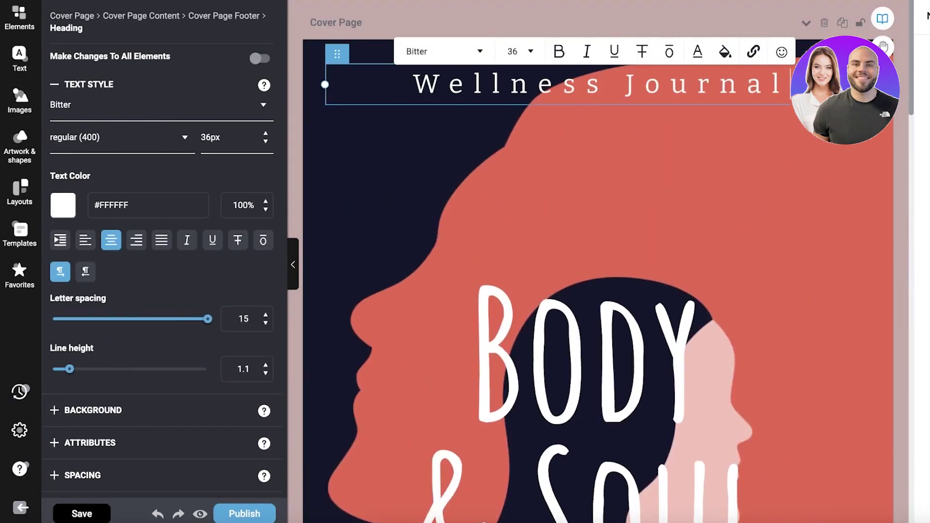
Change the title's '& SOUL' line to 'OF HAPPINESS', widen the title box, and move it mid-cover
scroll(640, 158, "down", 6)
triple_click(628, 175)
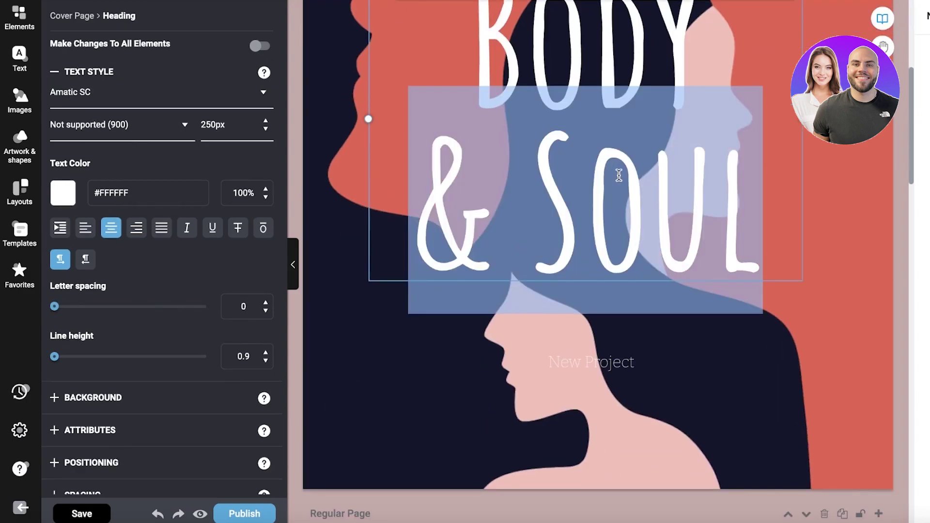
key("ctrl+v")
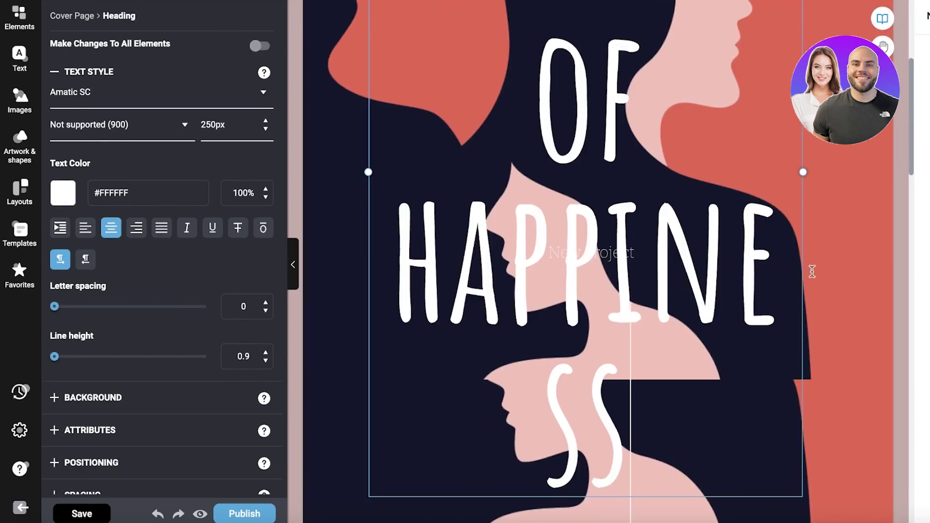
left_click_drag(802, 172, 881, 176)
scroll(434, 174, "up", 5)
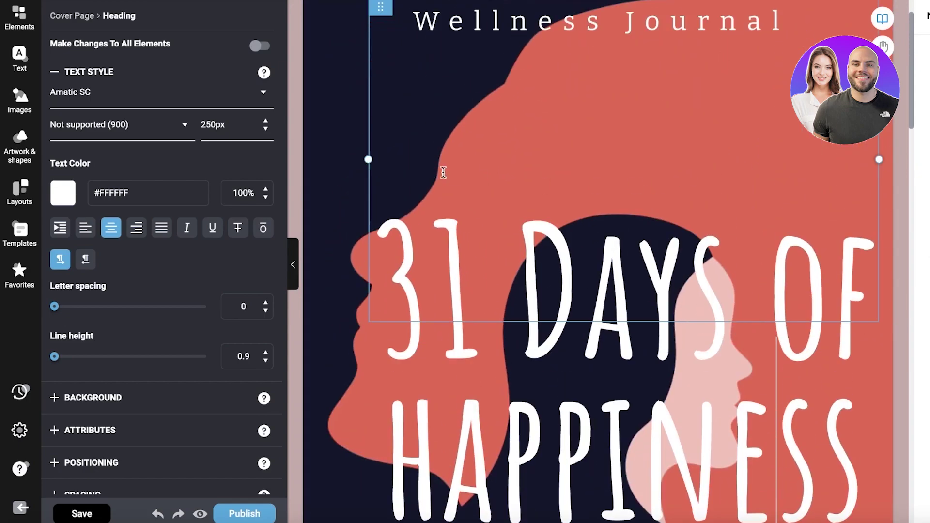
left_click_drag(380, 7, 370, 203)
Look through the text elements and page layout panels, dismissing the cannot-move warning
scroll(633, 260, "down", 15)
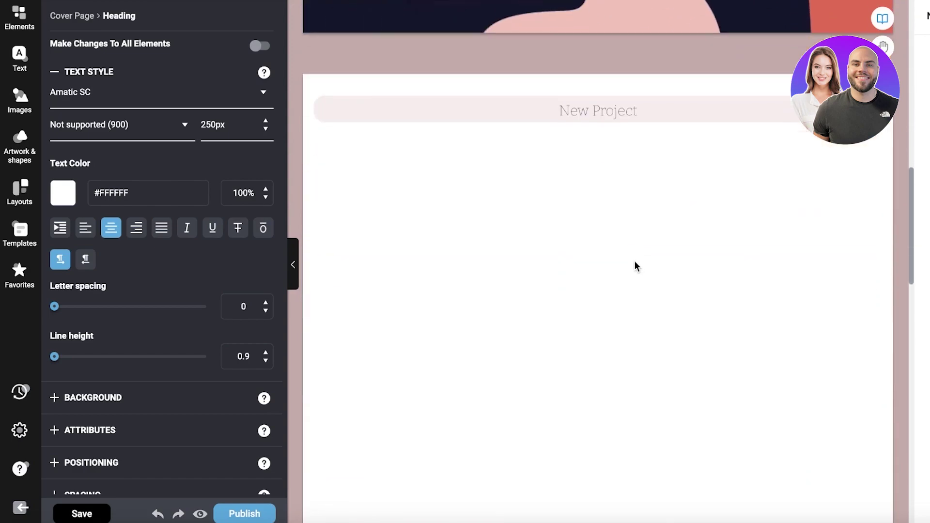
scroll(605, 273, "down", 2)
scroll(598, 274, "up", 2)
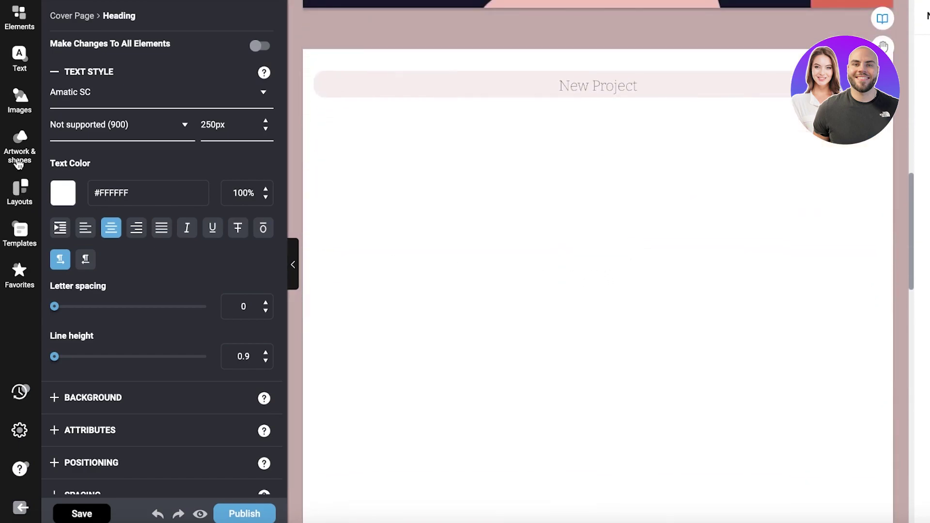
left_click(25, 66)
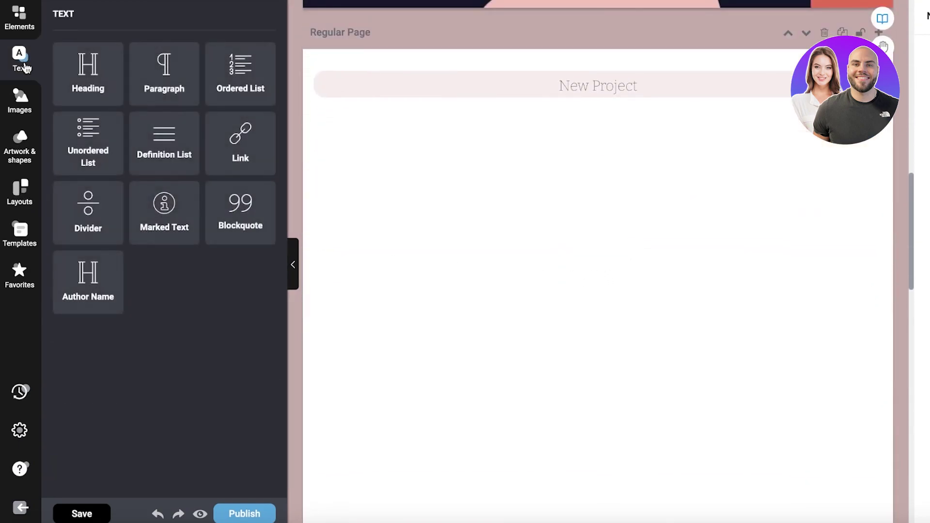
left_click(22, 188)
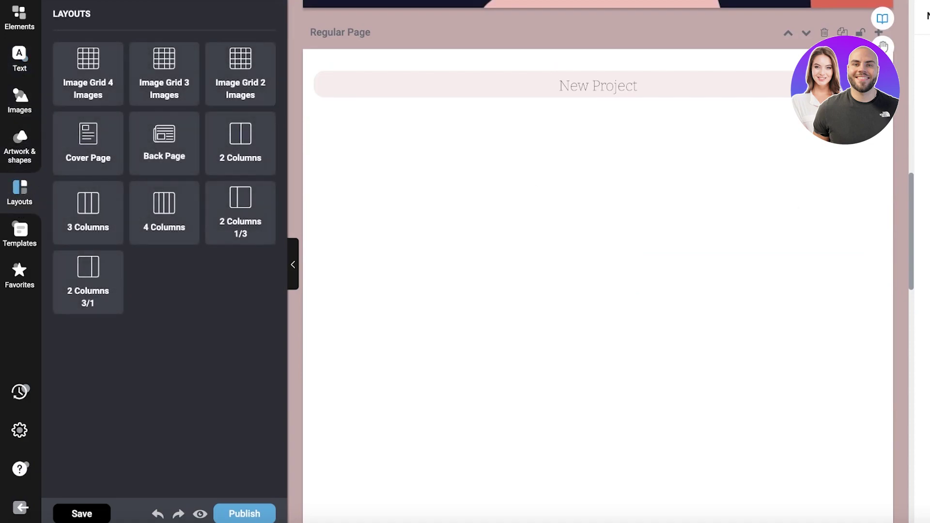
scroll(514, 221, "down", 1)
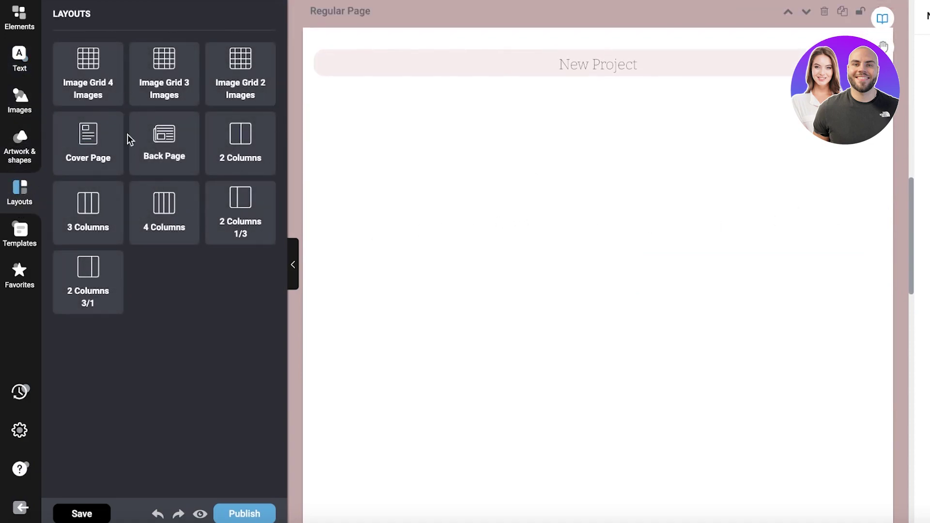
scroll(435, 172, "down", 1)
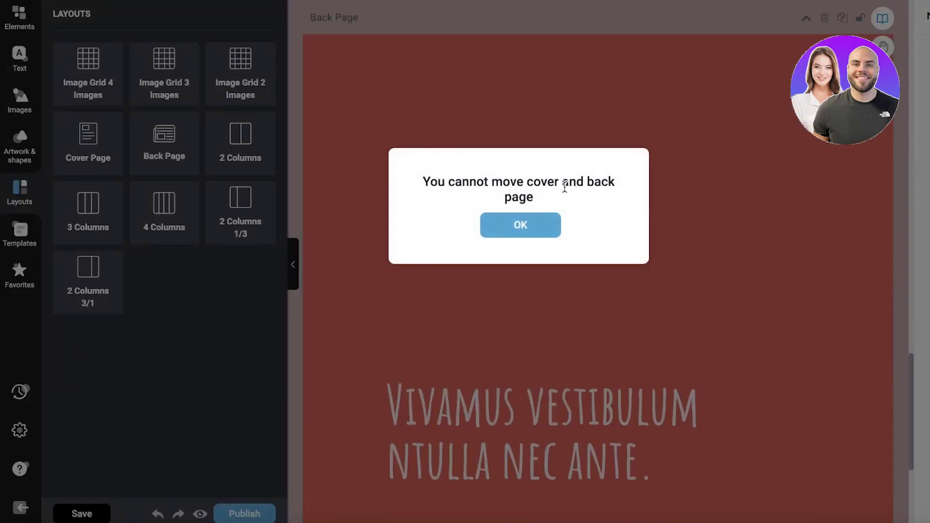
left_click(523, 224)
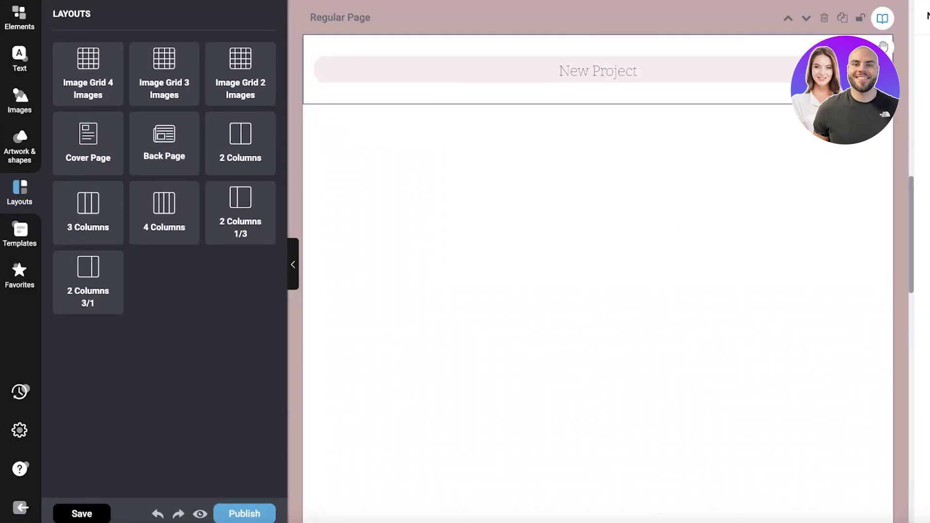
Clear the 'New Project' header text from the regular page
left_click(650, 73)
double_click(653, 75)
key("BackSpace")
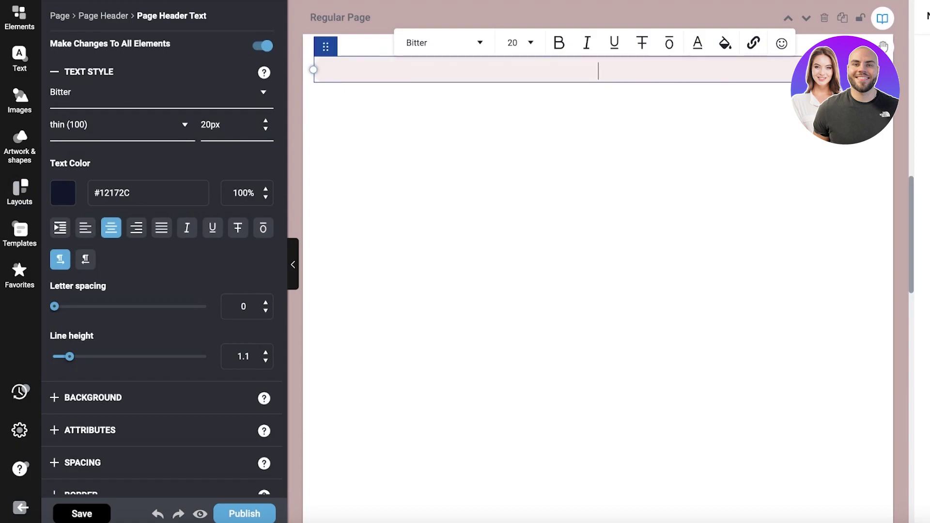
right_click(653, 75)
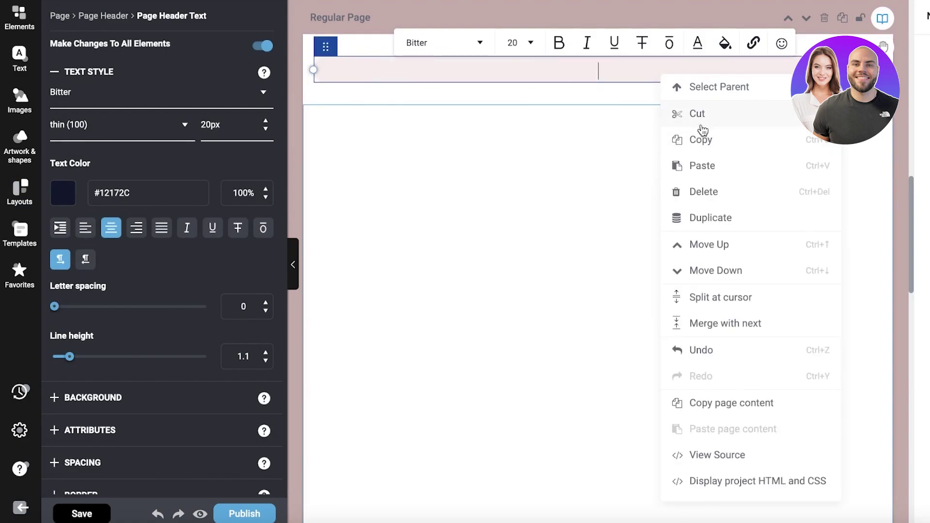
left_click(581, 231)
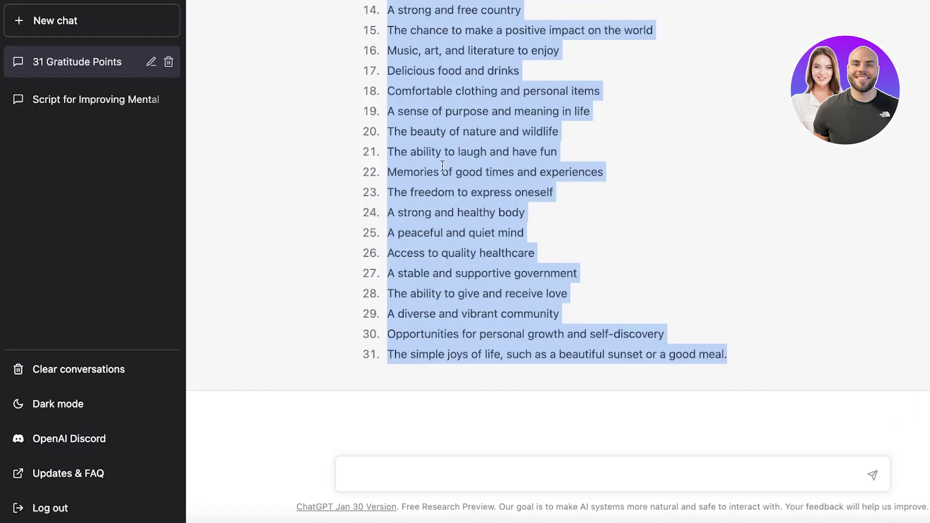
Select 'Good health' in ChatGPT's reasons list and bring up its copy menu
scroll(429, 125, "up", 8)
scroll(392, 231, "up", 10)
scroll(401, 214, "down", 8)
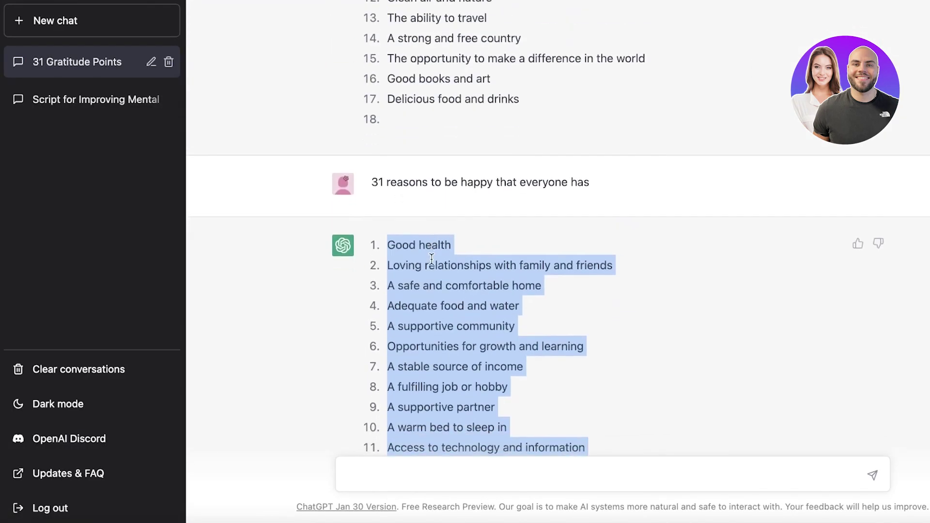
left_click(432, 259)
left_click_drag(387, 232, 510, 232)
key("ctrl+c")
right_click(417, 234)
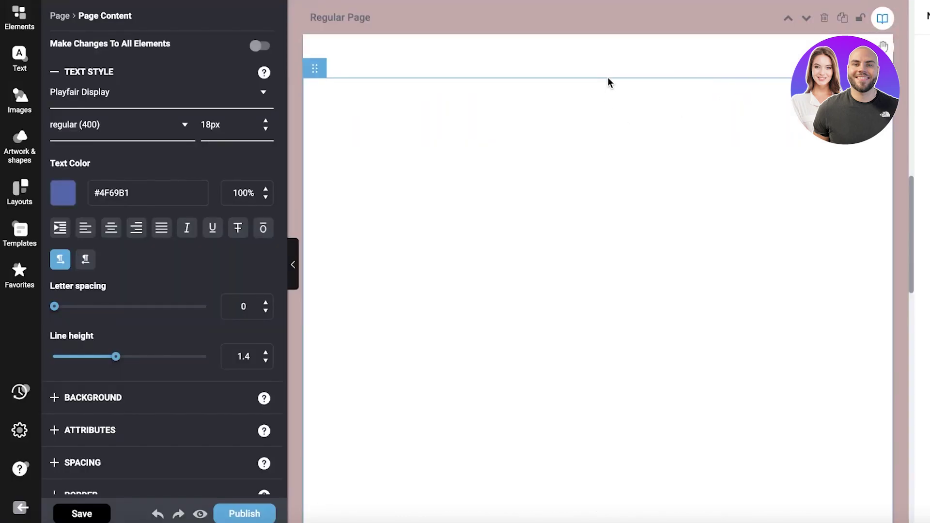
Paste 'Good health' onto the regular page, allowing clipboard access, and show the Elements library
right_click(593, 117)
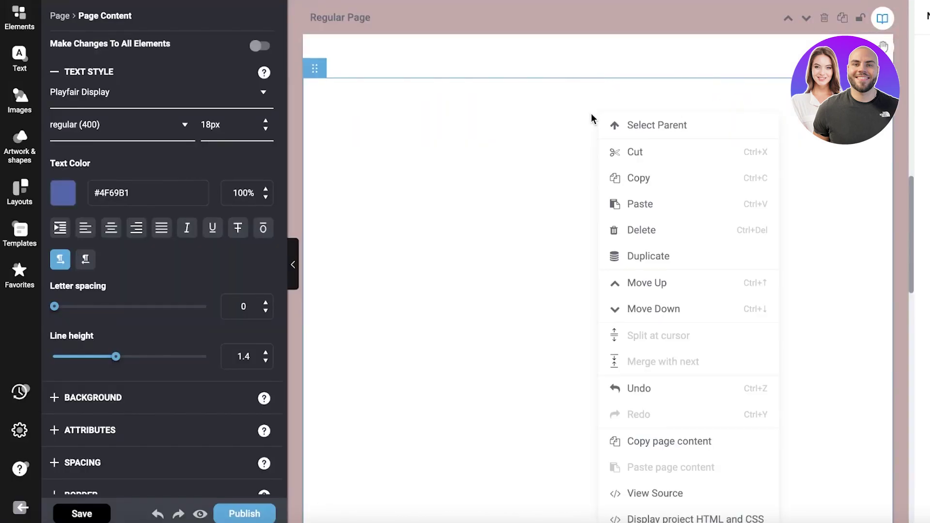
left_click(629, 197)
left_click(293, 67)
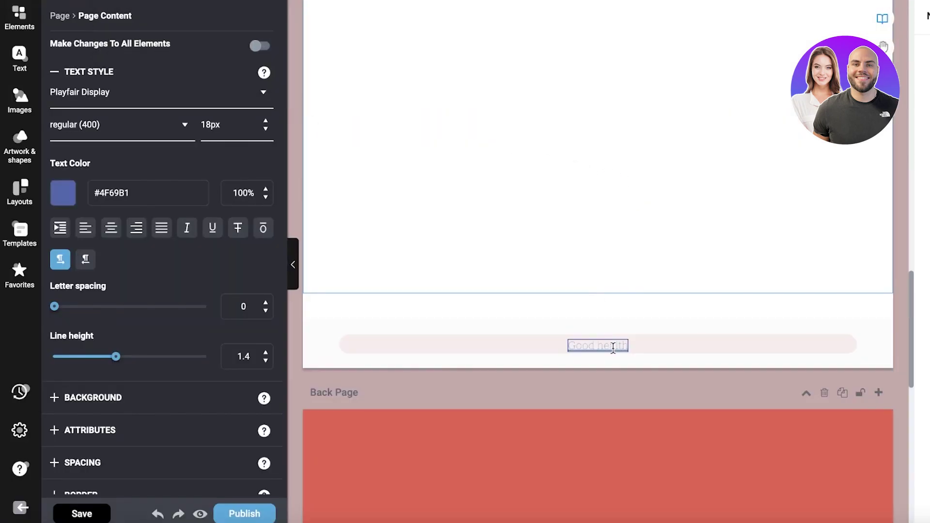
left_click(616, 237)
scroll(575, 232, "up", 5)
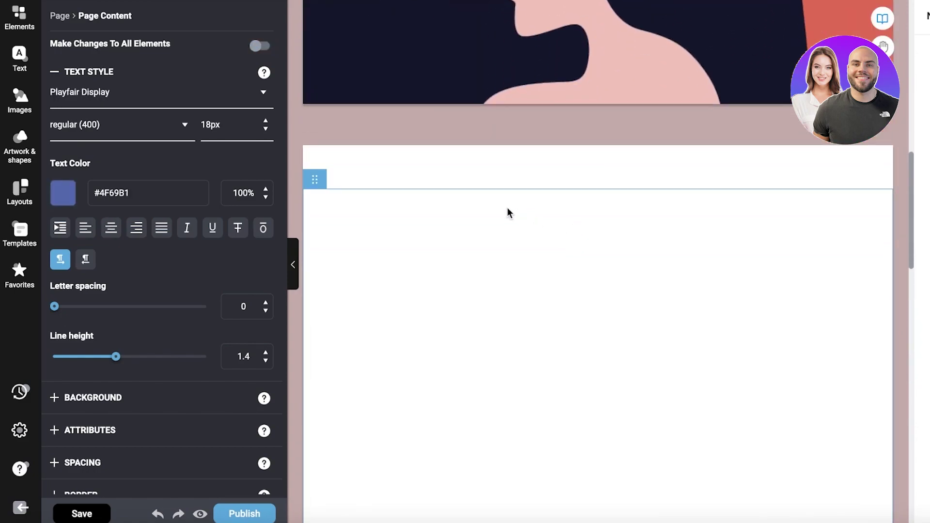
left_click(21, 30)
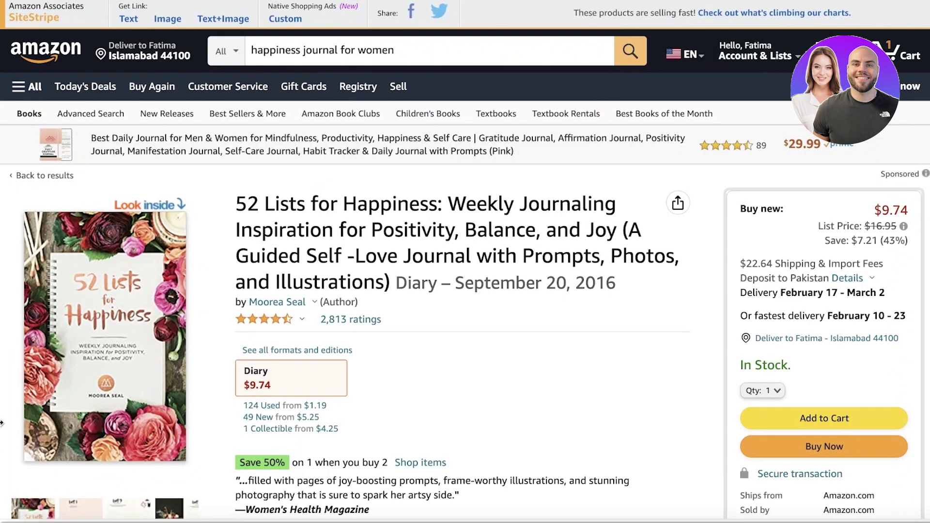
scroll(365, 241, "down", 7)
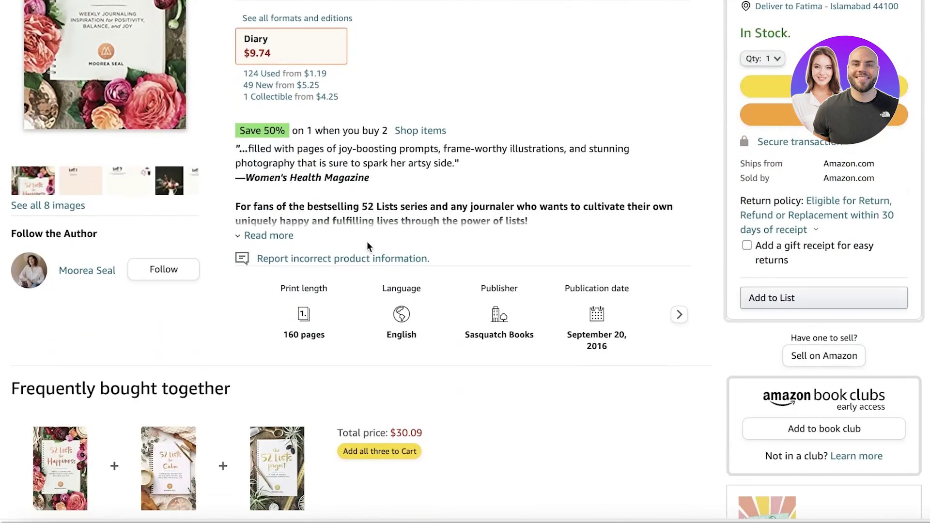
scroll(297, 242, "up", 7)
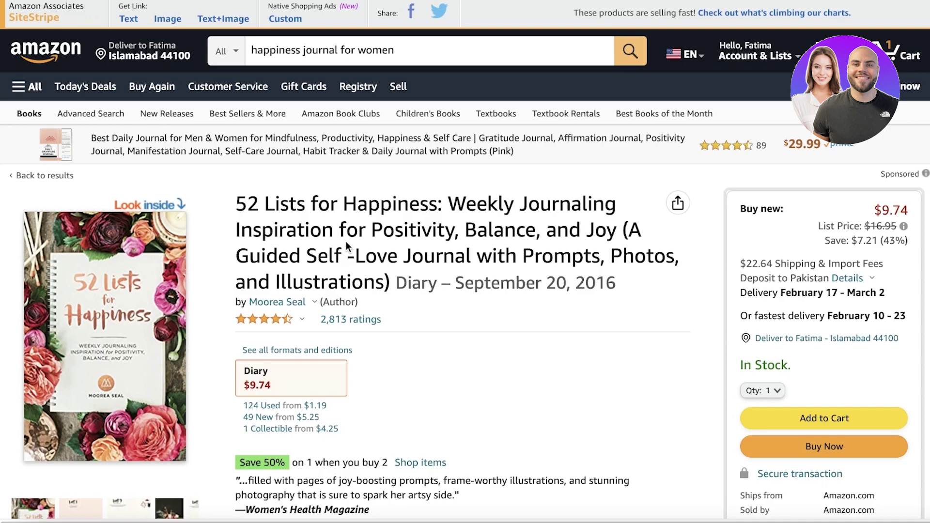
scroll(346, 241, "down", 2)
mouse_move(291, 227)
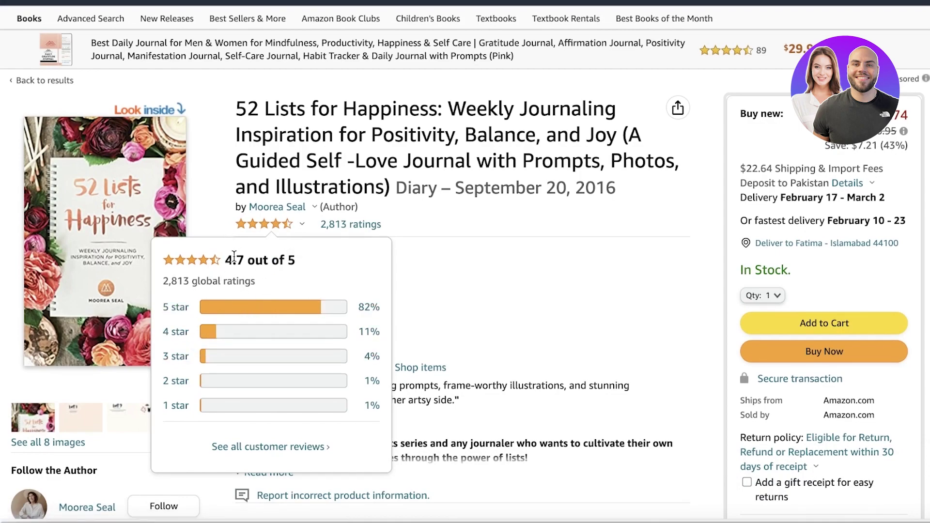
left_click(147, 254)
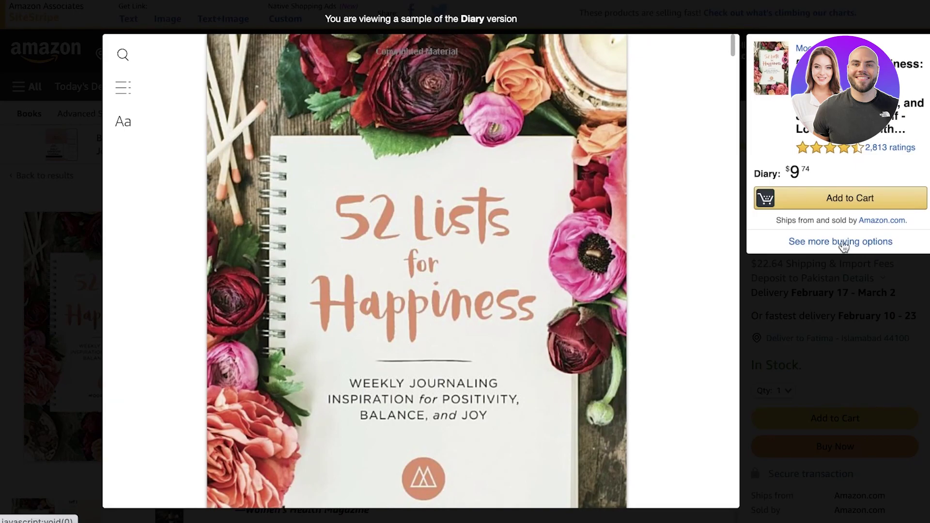
scroll(559, 257, "down", 15)
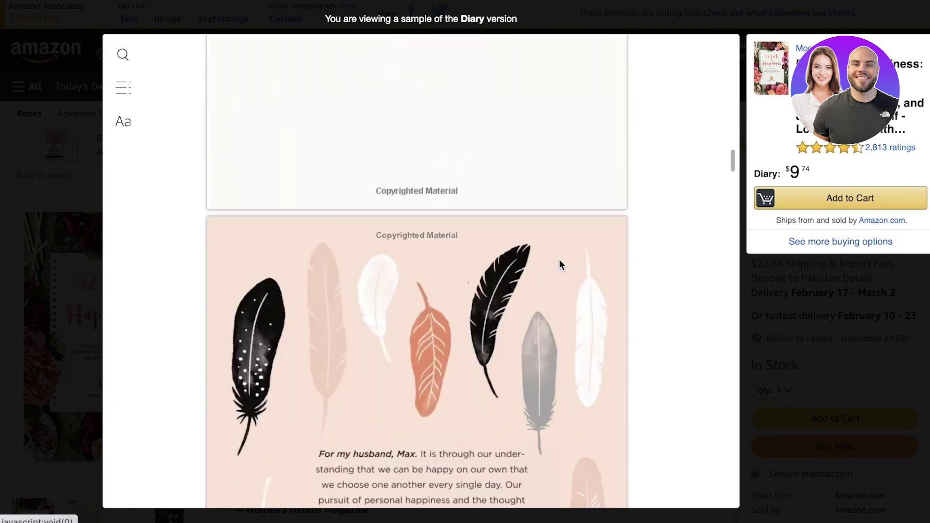
scroll(556, 261, "down", 20)
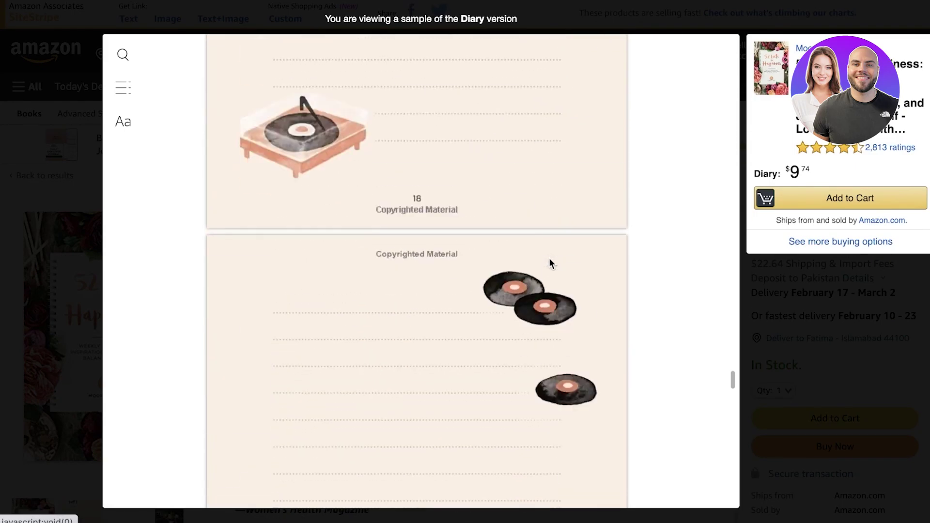
scroll(547, 259, "up", 3)
scroll(547, 256, "down", 10)
scroll(544, 257, "down", 1)
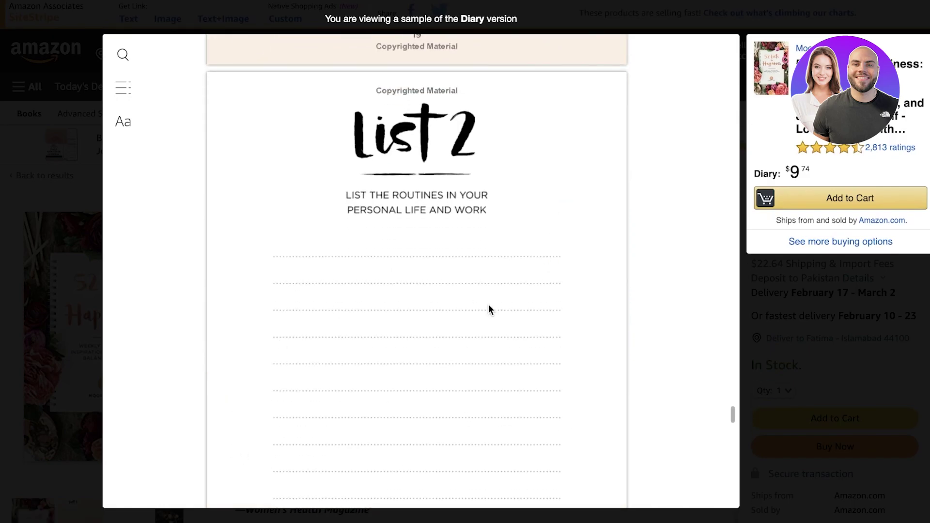
left_click(777, 390)
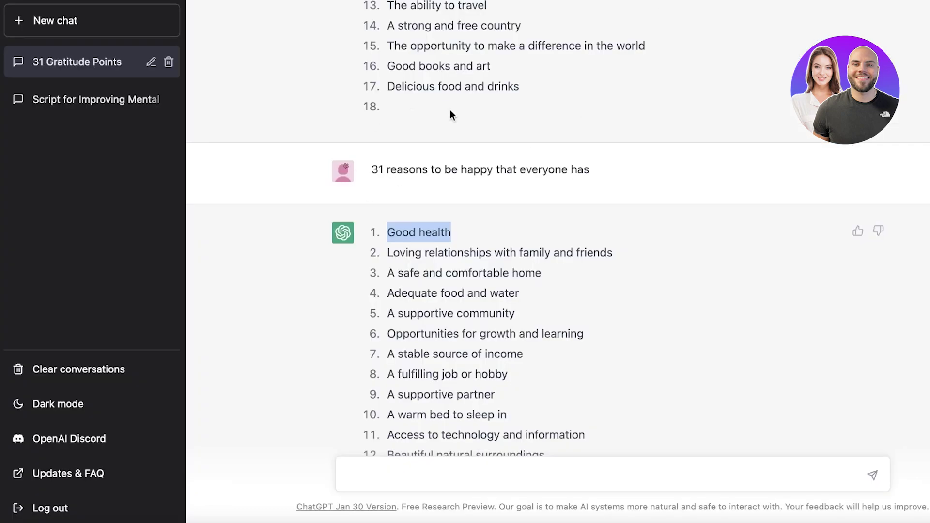
scroll(387, 194, "up", 6)
In a new ChatGPT chat, ask for 20 beginner friendly recipes for Italian food
left_click(96, 13)
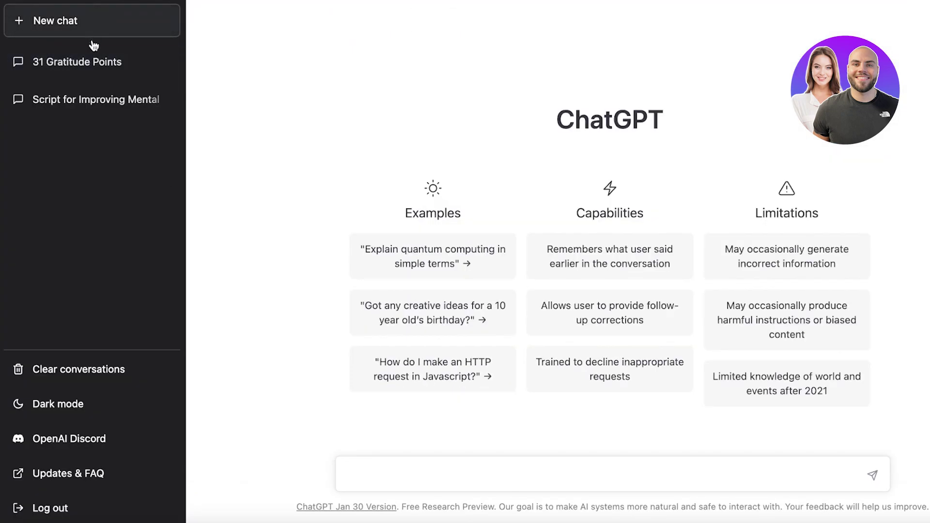
left_click(423, 460)
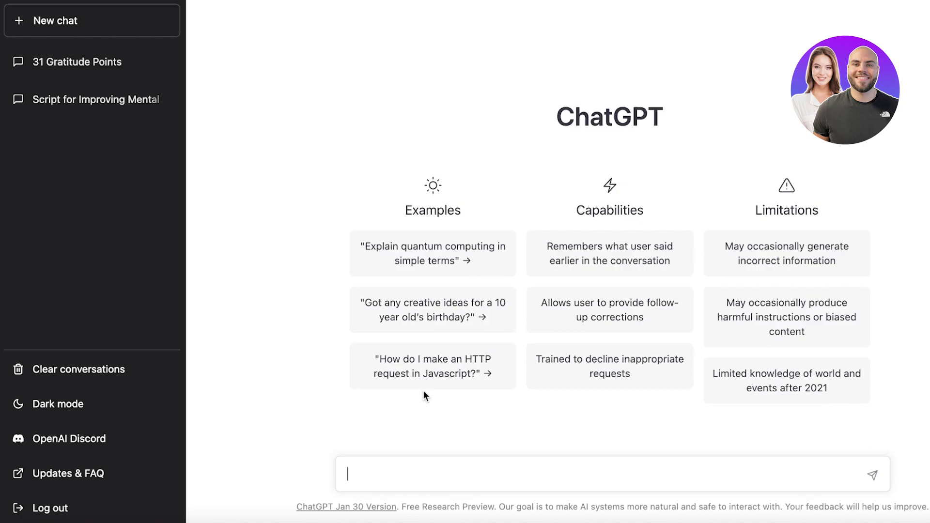
type("can you give me 20 beginner friendly recipes for italian food")
key("Return")
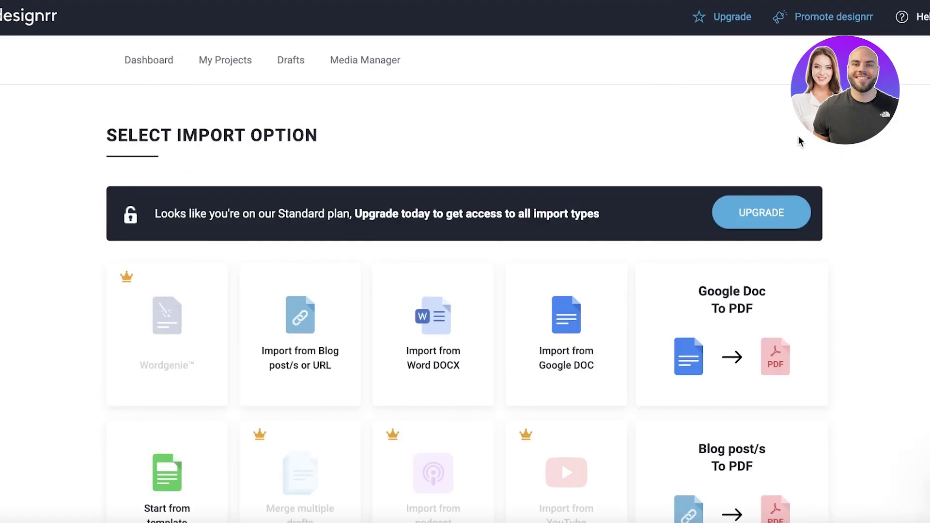
Try the Word DOCX import option, then back out to the import options
scroll(803, 147, "down", 3)
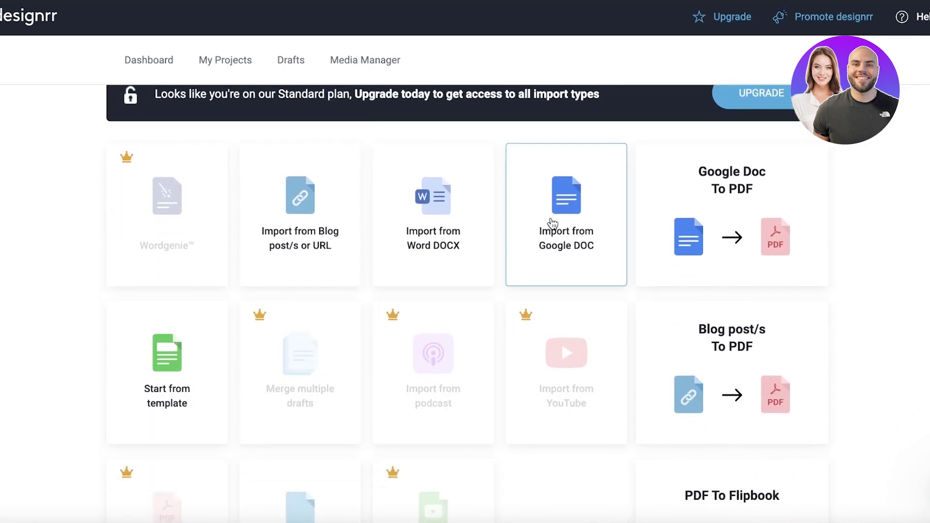
scroll(550, 228, "down", 2)
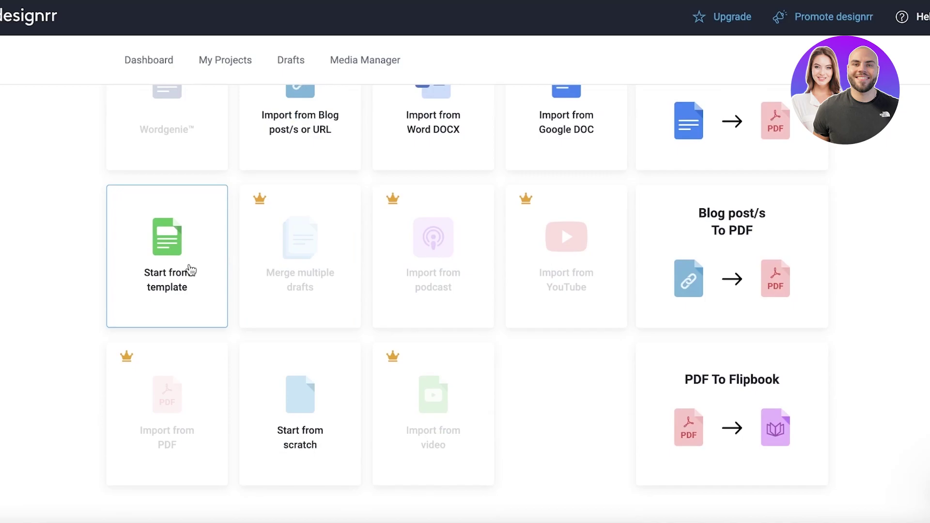
scroll(124, 322, "up", 3)
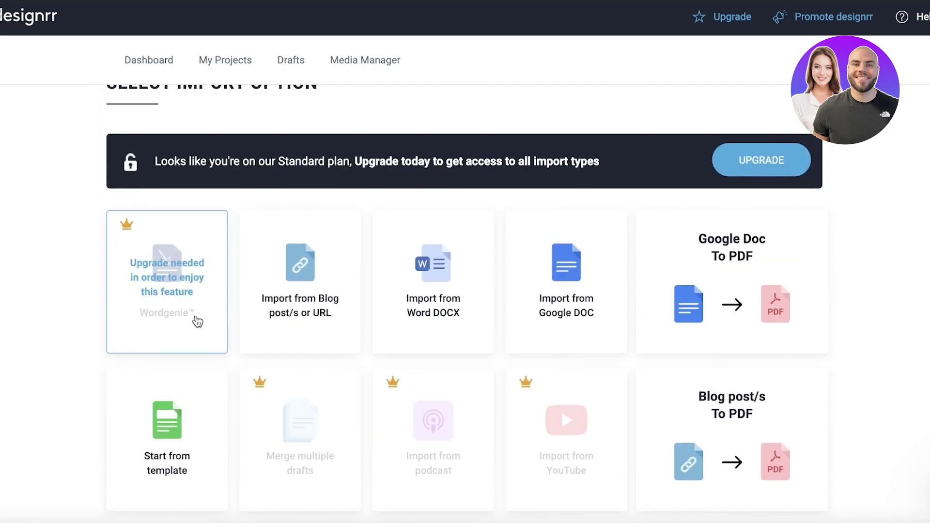
left_click(484, 267)
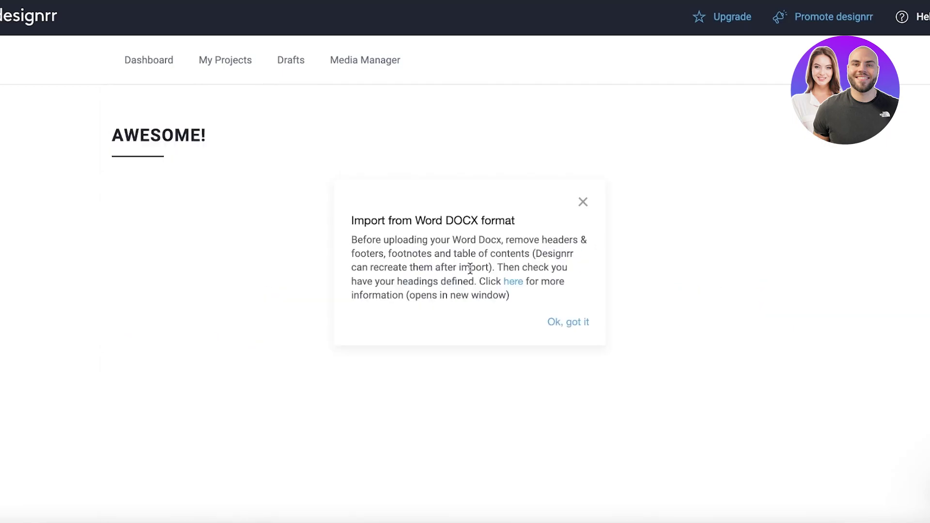
left_click(582, 204)
left_click(182, 390)
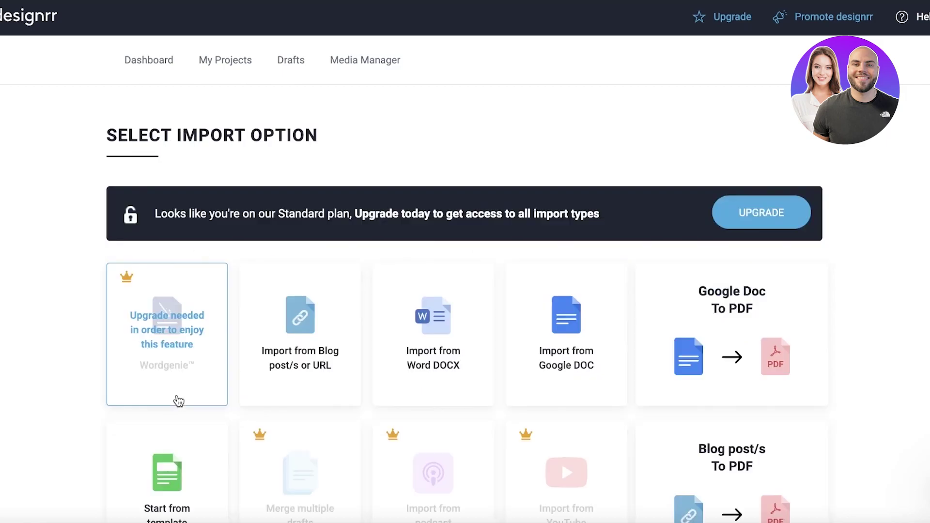
Start a project from scratch and title it 'Cookbook'
scroll(535, 335, "down", 4)
left_click(336, 401)
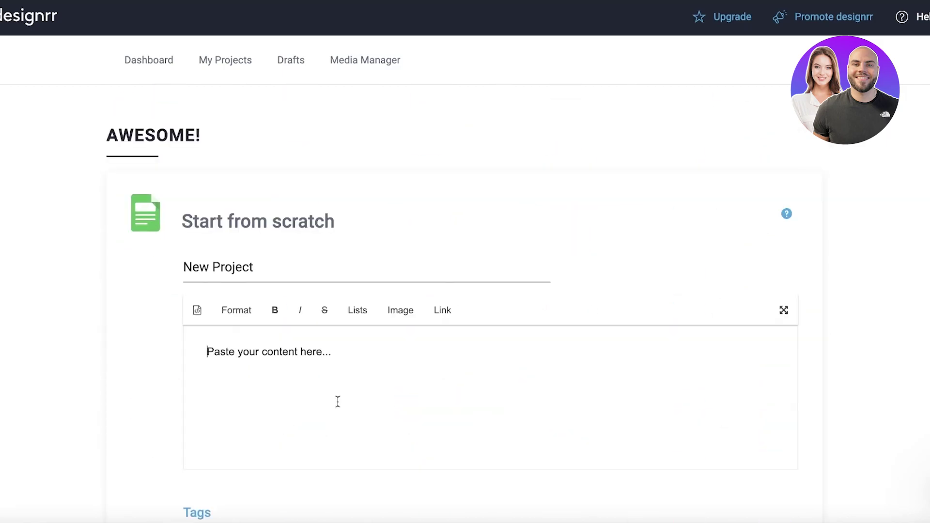
scroll(336, 400, "down", 3)
triple_click(251, 126)
type("Cookbook")
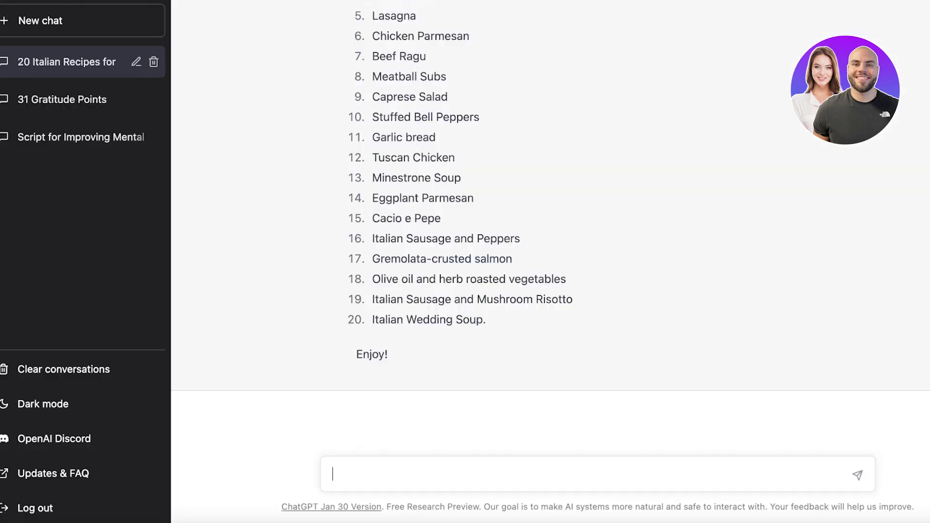
Ask ChatGPT: 'Give me detailed recipes to make all these items'
scroll(473, 146, "up", 4)
scroll(357, 203, "down", 4)
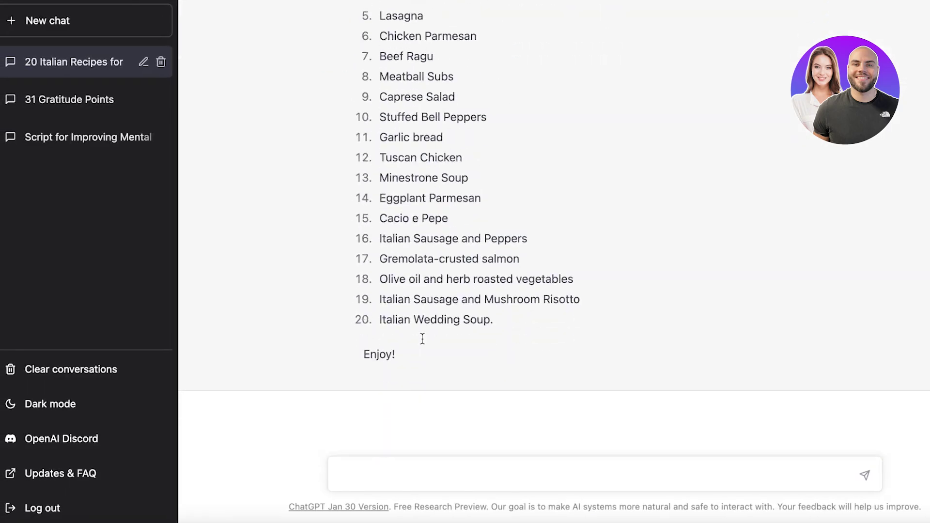
type("Gi")
type("ve me detailed recipes to make all these items")
key("Return")
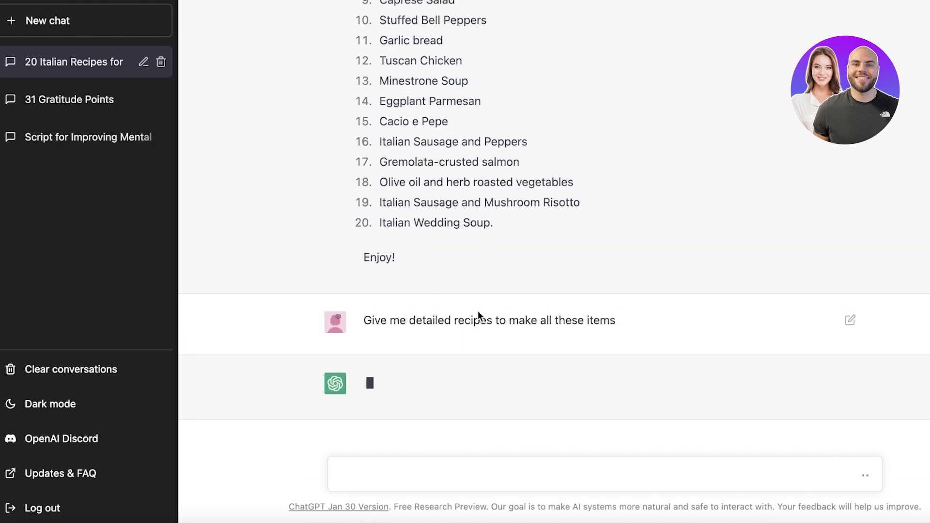
Select the recipes Margherita Pizza through Eggplant Parmesan, then clear the selection
scroll(453, 320, "up", 6)
left_click_drag(381, 117, 482, 383)
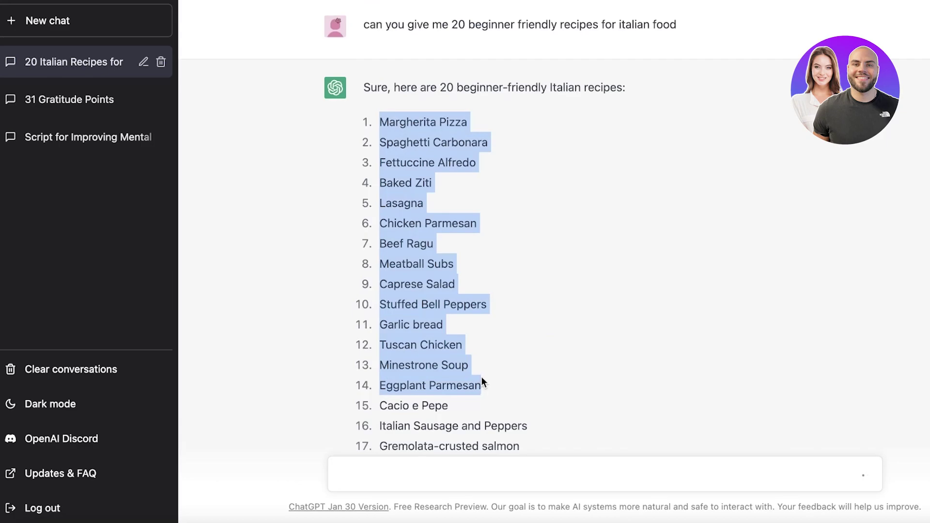
scroll(438, 245, "down", 6)
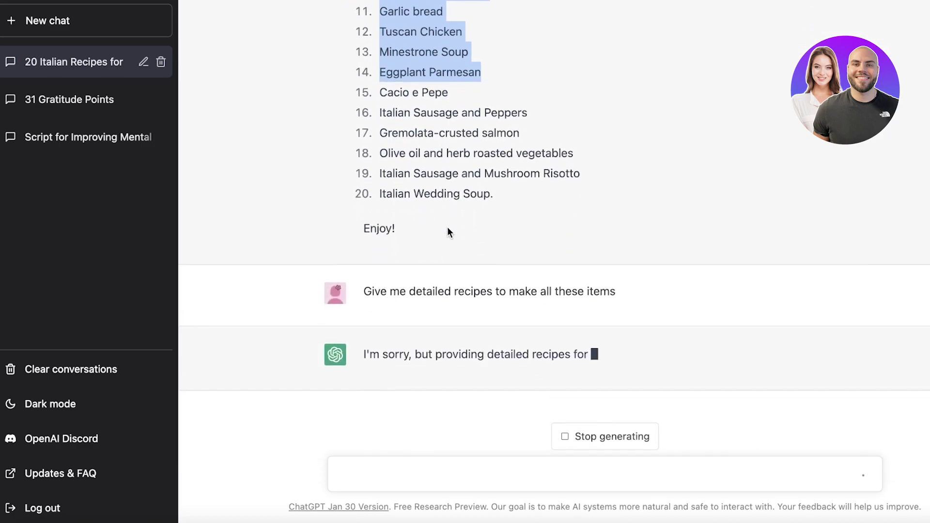
scroll(603, 371, "up", 5)
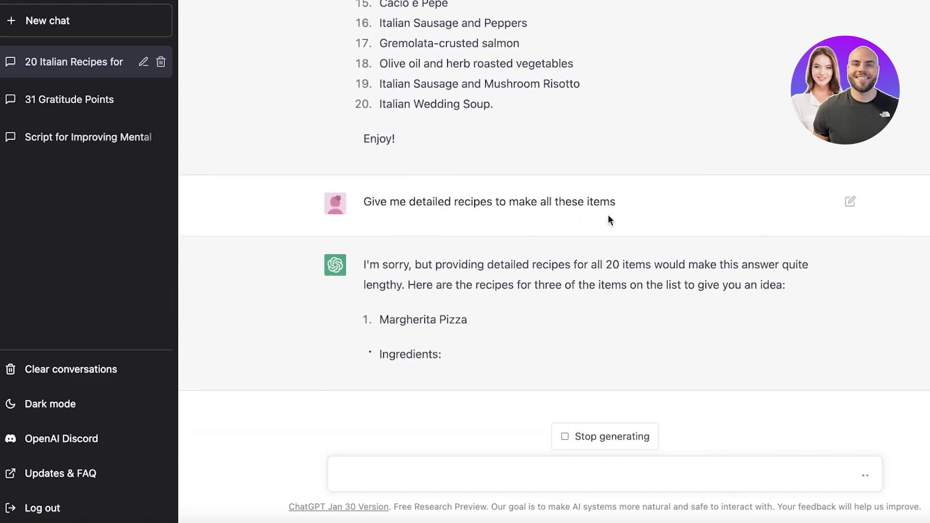
scroll(443, 225, "up", 8)
left_click(413, 161)
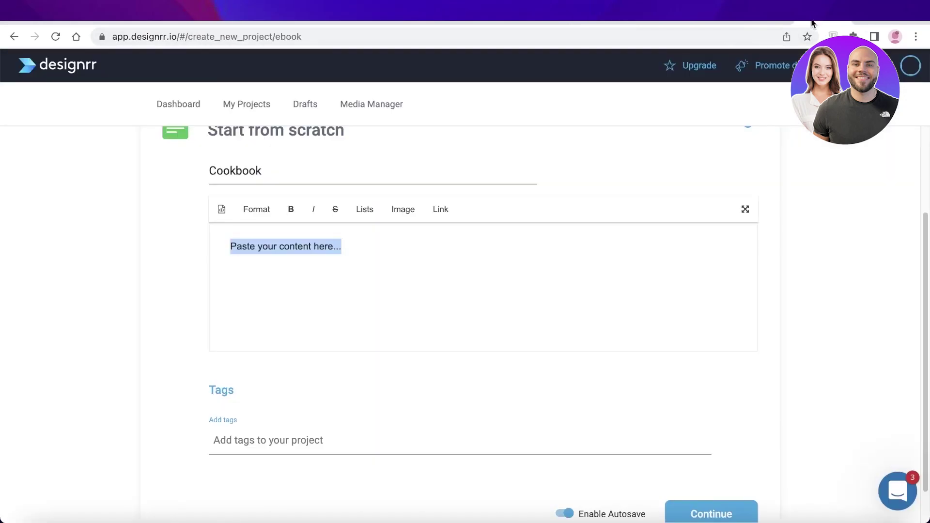
Switch to the designrr.io homepage tab
left_click(645, 23)
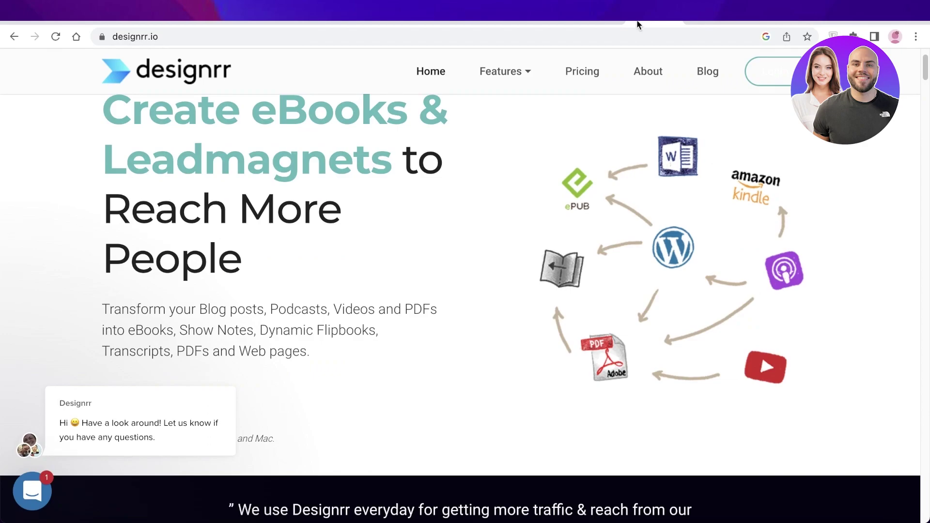